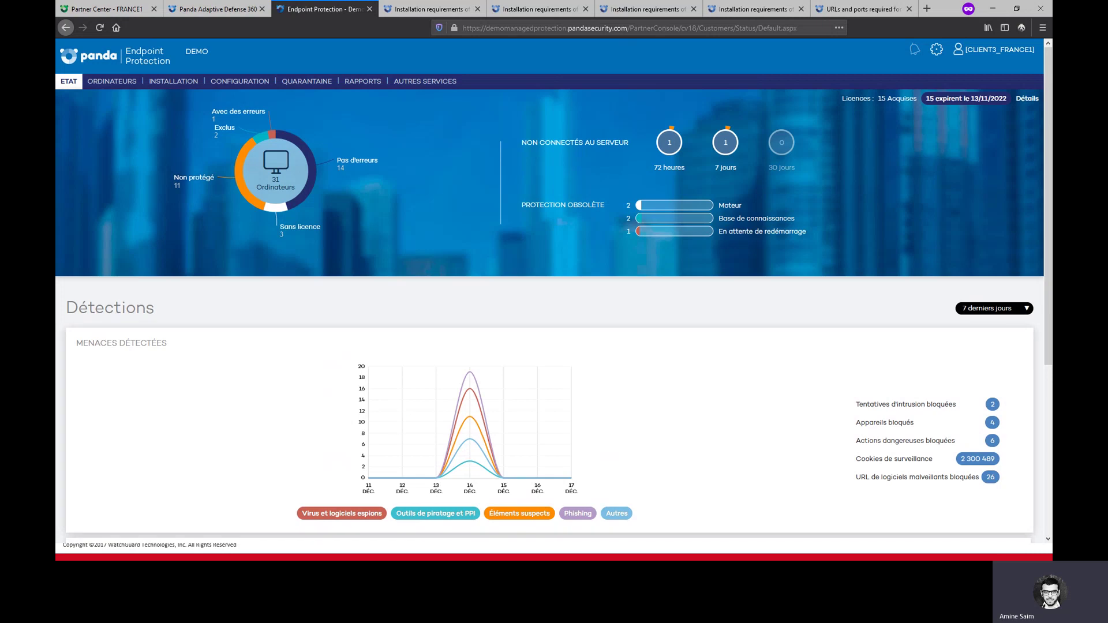
Switch to the presentation, advance from the migration slide to the Aether slide, and return to the browser.
key("alt+Tab")
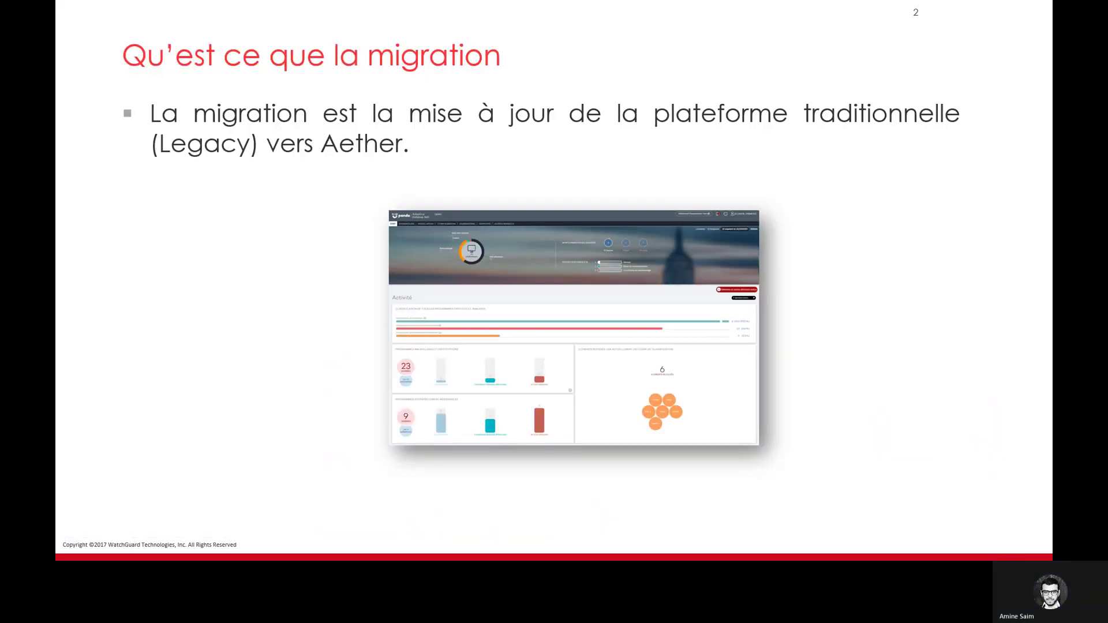
left_click(456, 268)
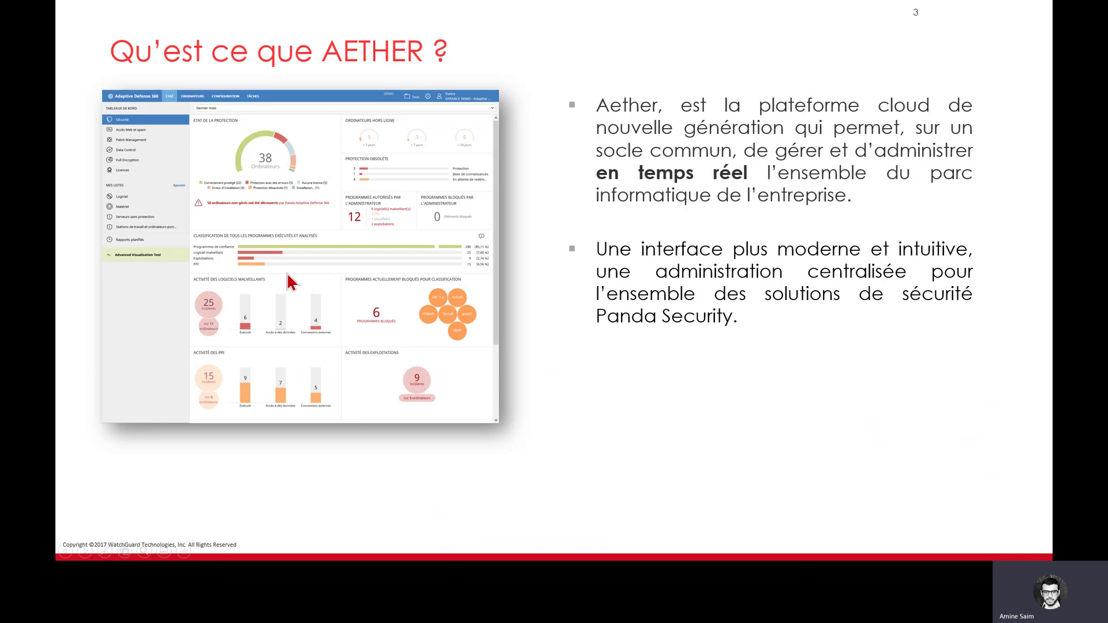
key("Right")
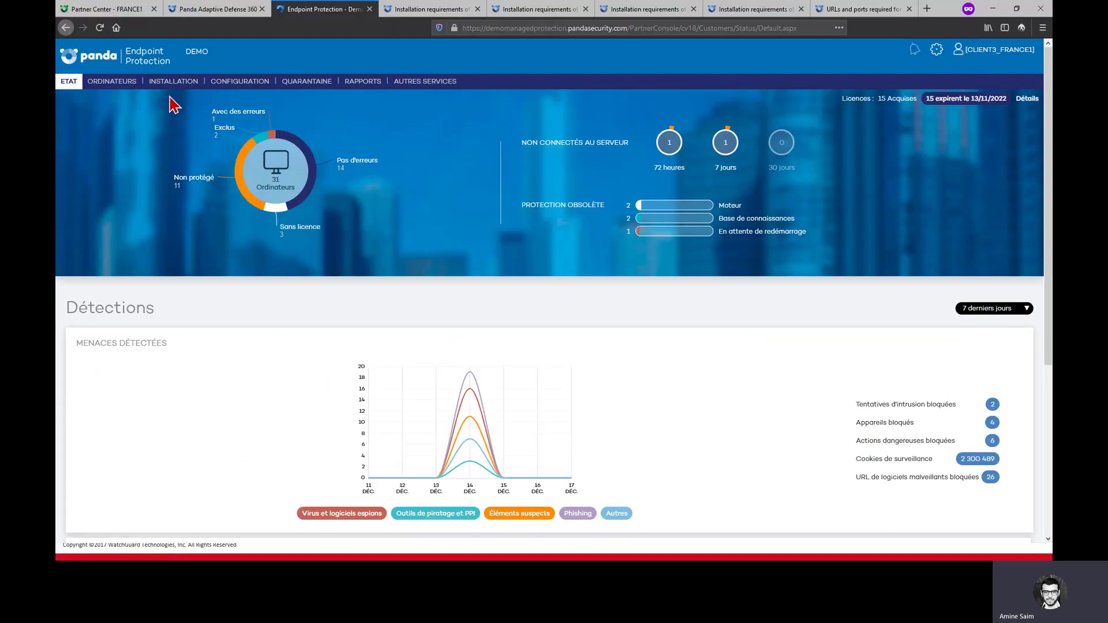
Review the Patch Management, Data Control and Full Encryption dashboards in the Adaptive Defense 360 console, ending on the Sécurité dashboard.
left_click(200, 16)
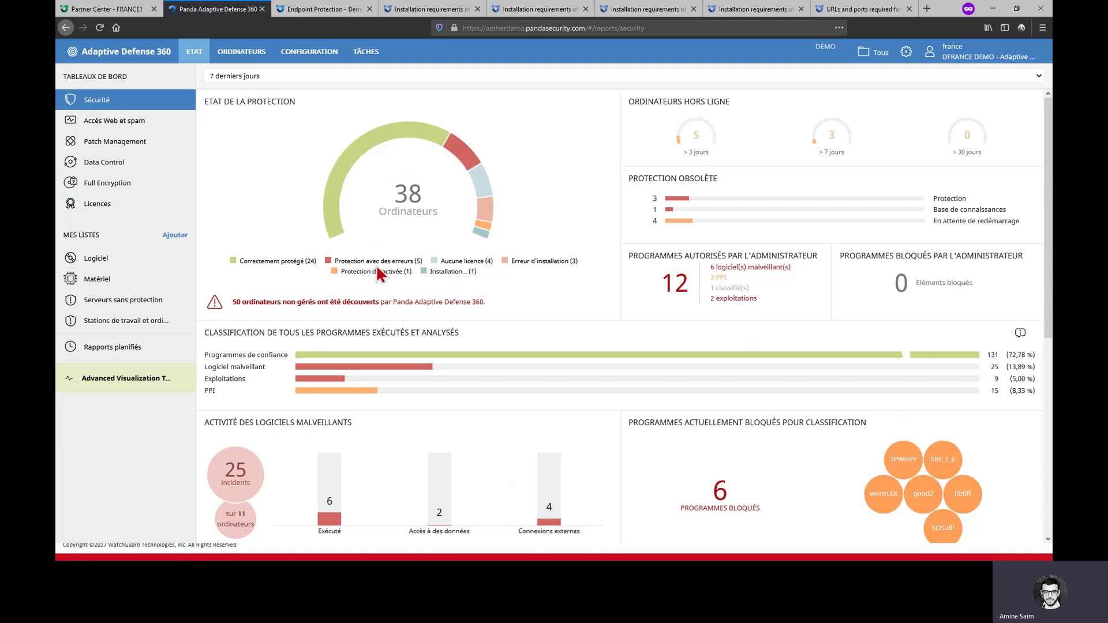
mouse_move(415, 157)
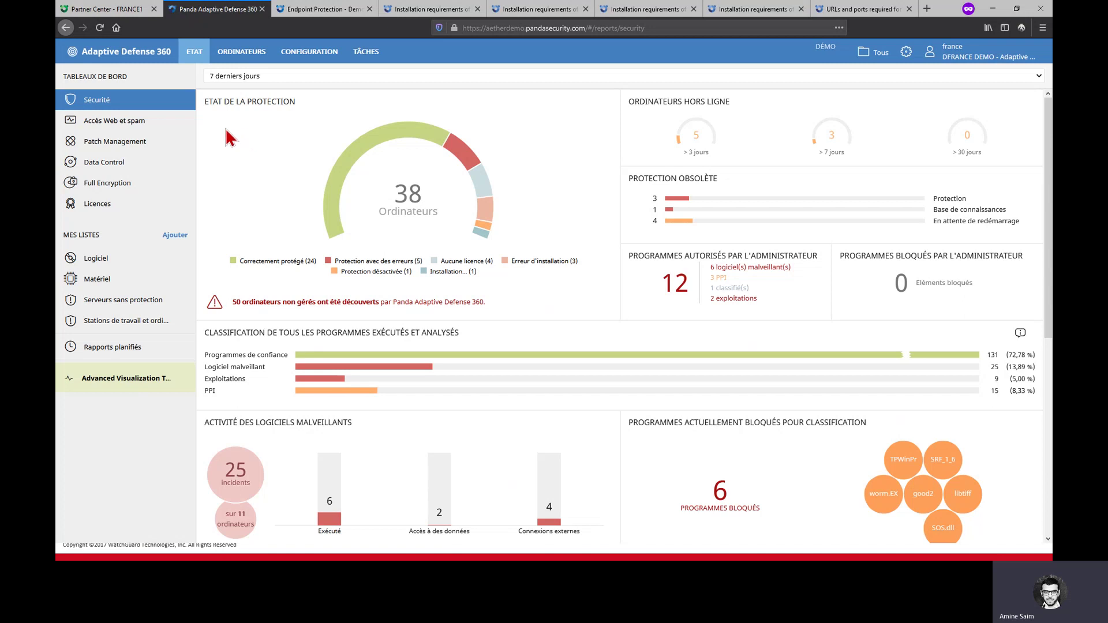
left_click(155, 146)
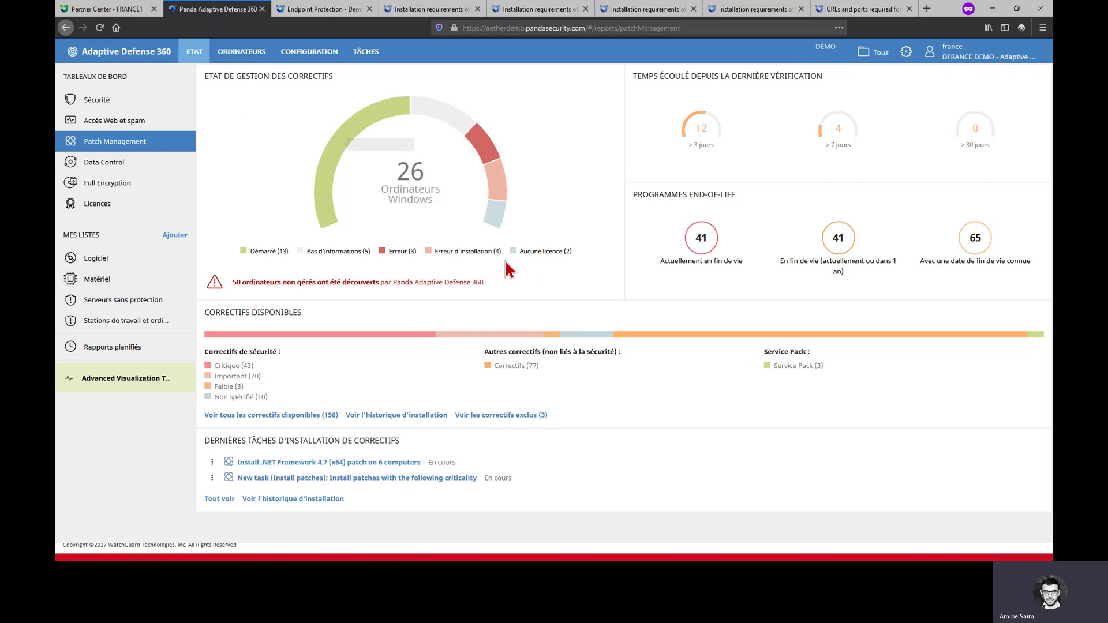
left_click(117, 164)
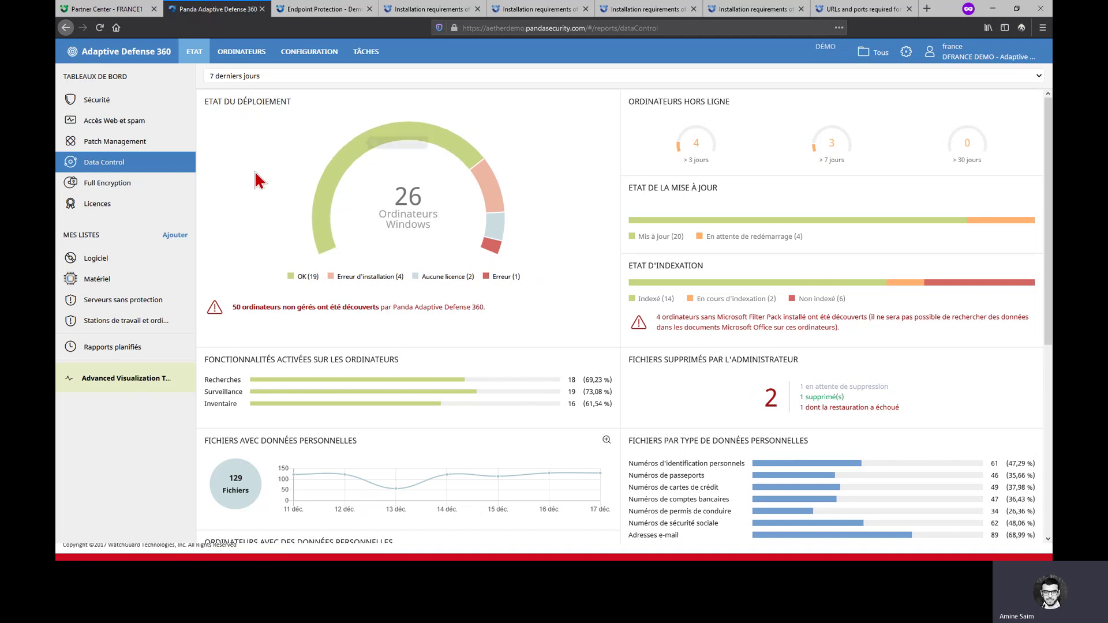
left_click(113, 184)
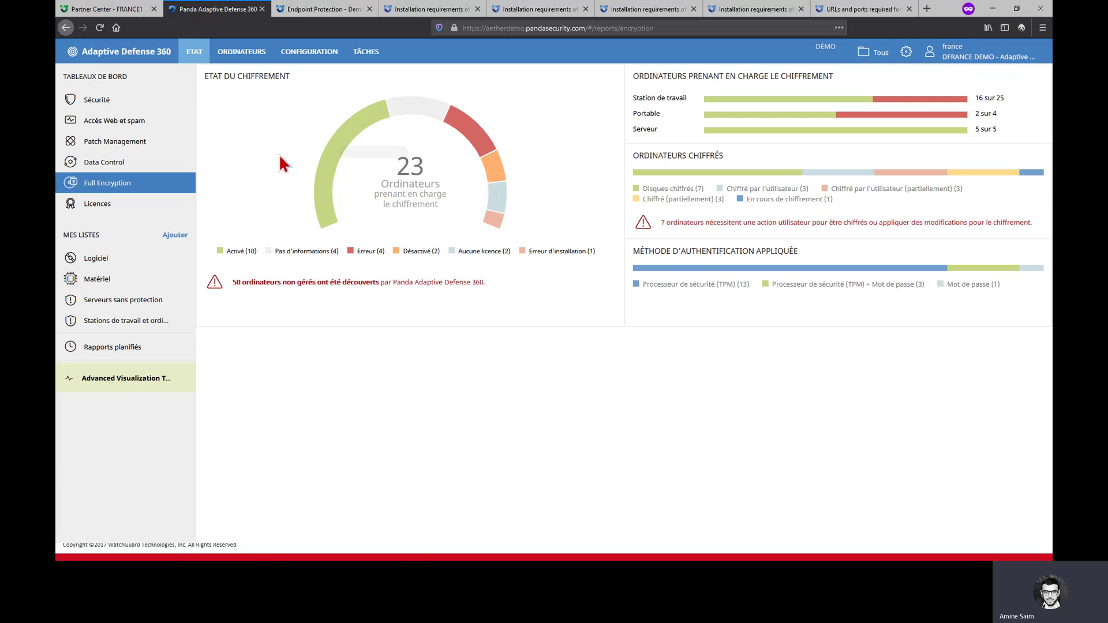
left_click(94, 100)
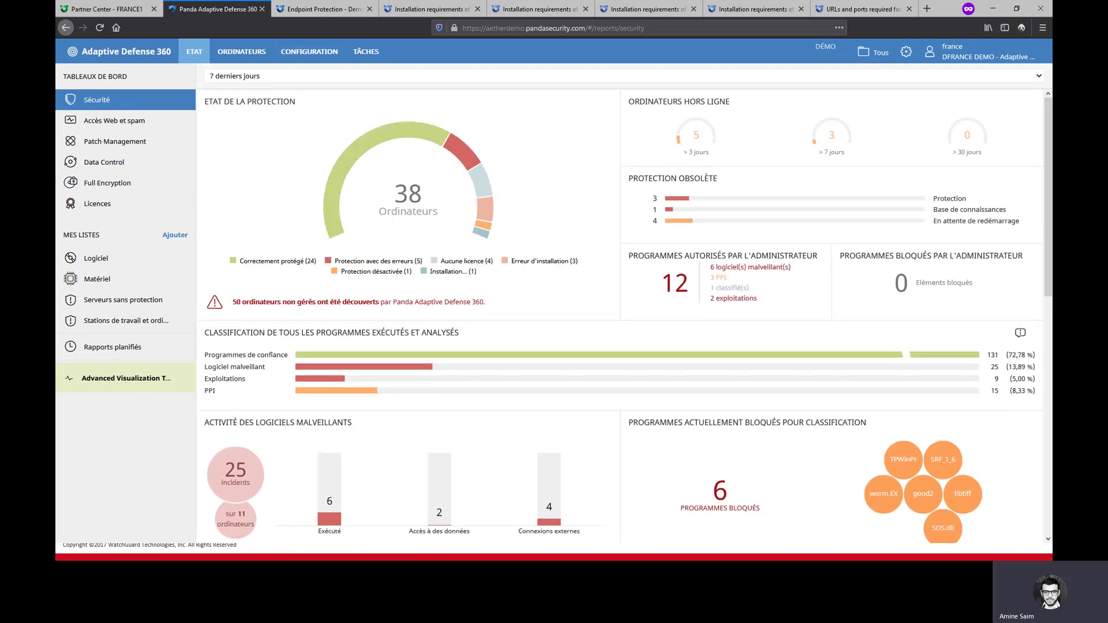
Switch to the presentation and advance through the conditions slide to the Licences slide.
key("alt+Tab")
key("Right")
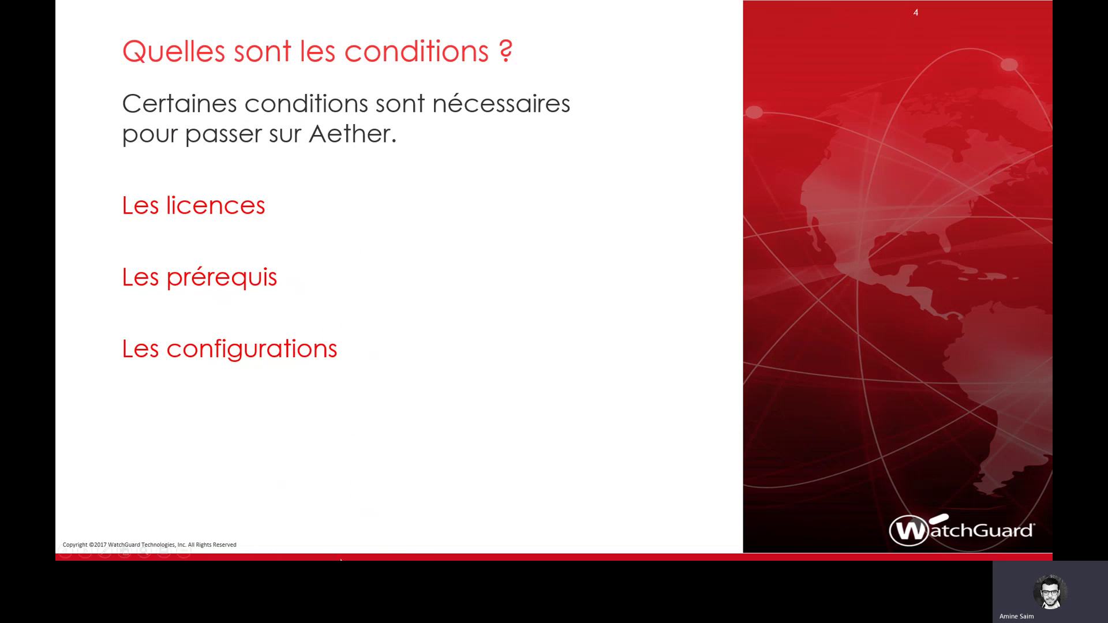
left_click(306, 436)
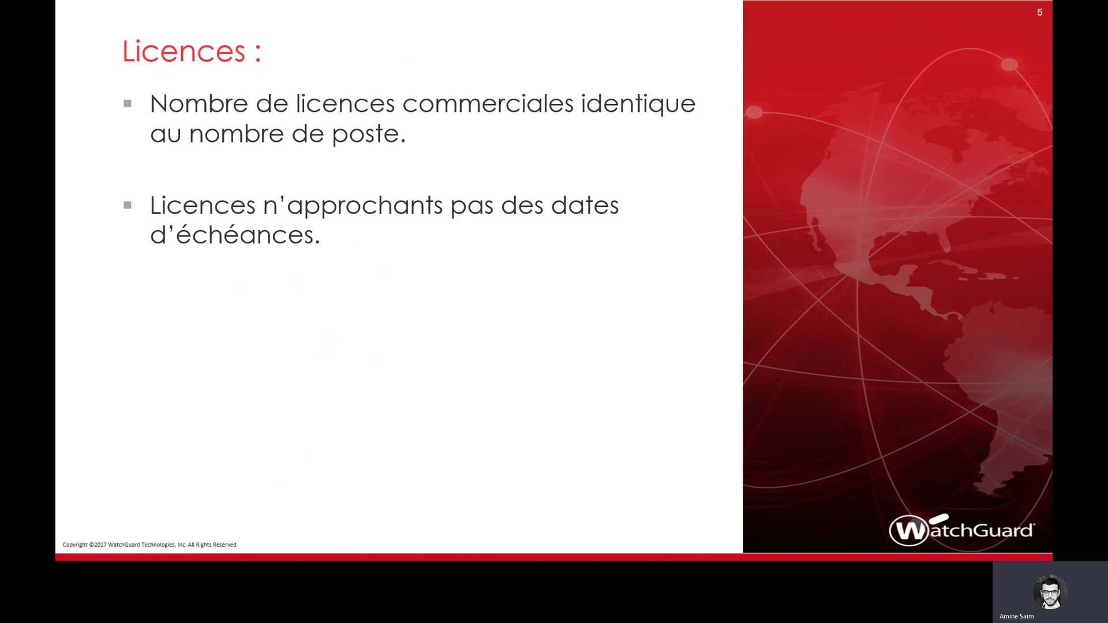
Switch to the browser, view the unlicensed computers in the Endpoint Protection console, and return to its status overview.
key("alt+Tab")
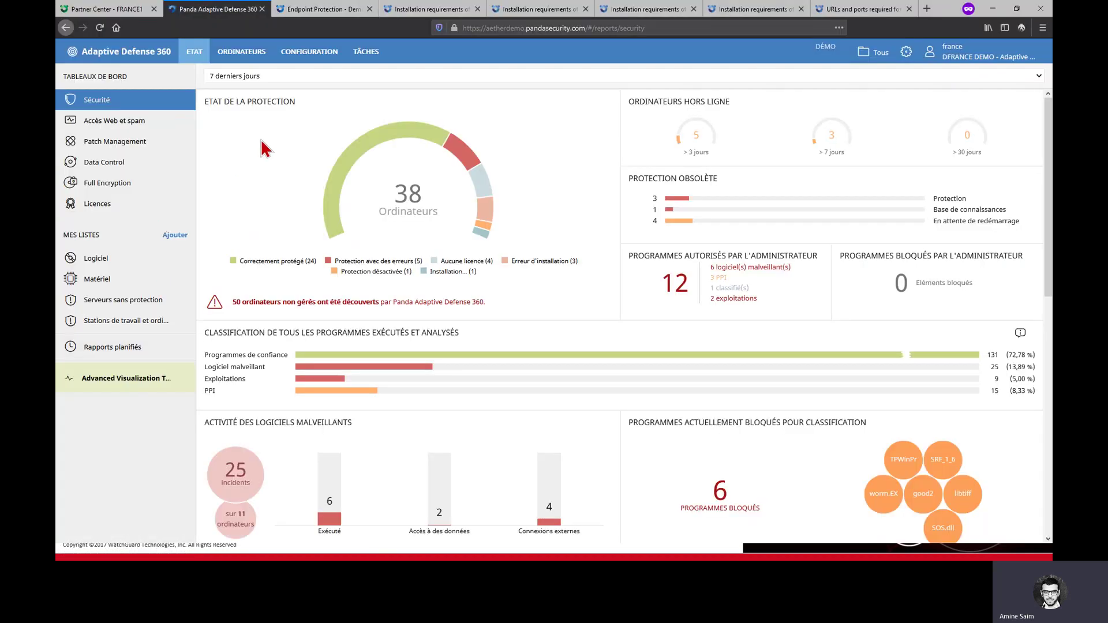
left_click(310, 10)
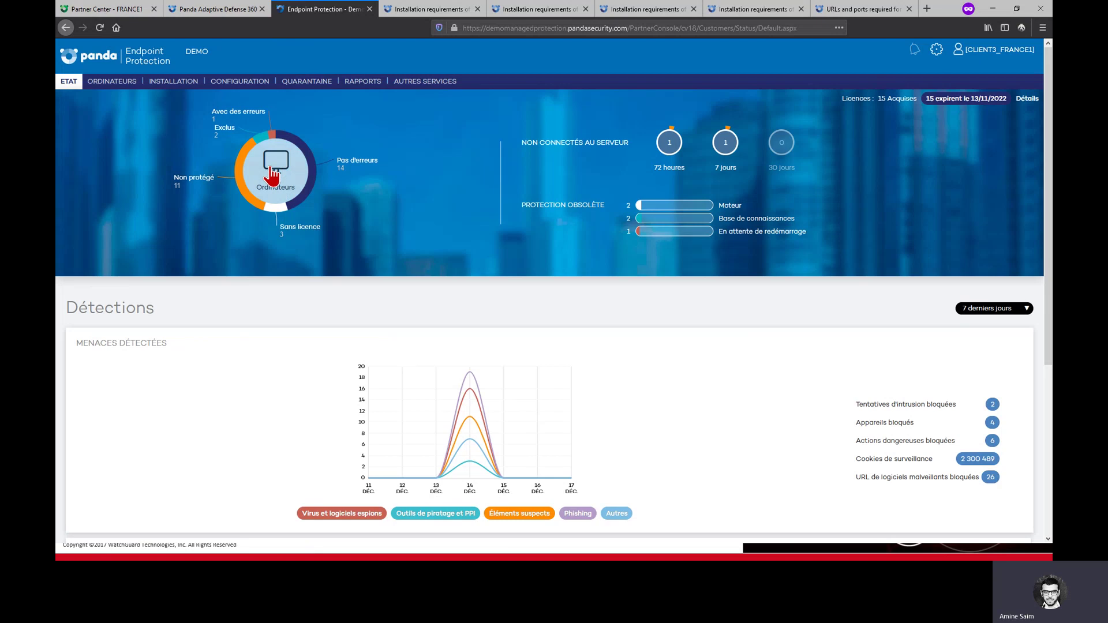
left_click(272, 220)
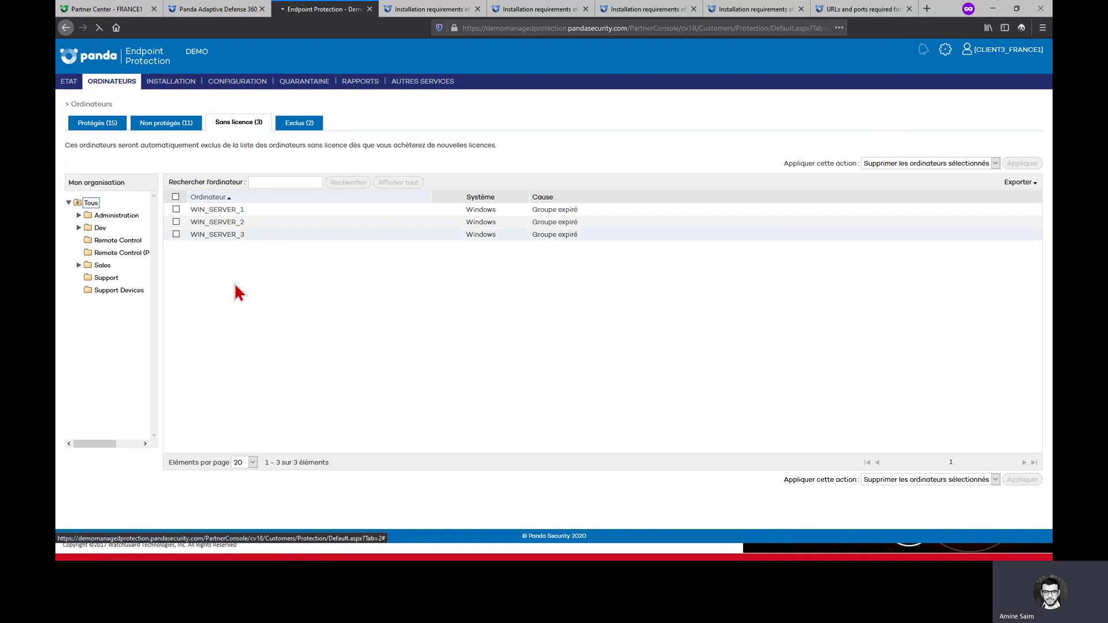
left_click(69, 82)
Switch back to the presentation and advance from the Licences slide to the Prérequis slide.
key("alt+Tab")
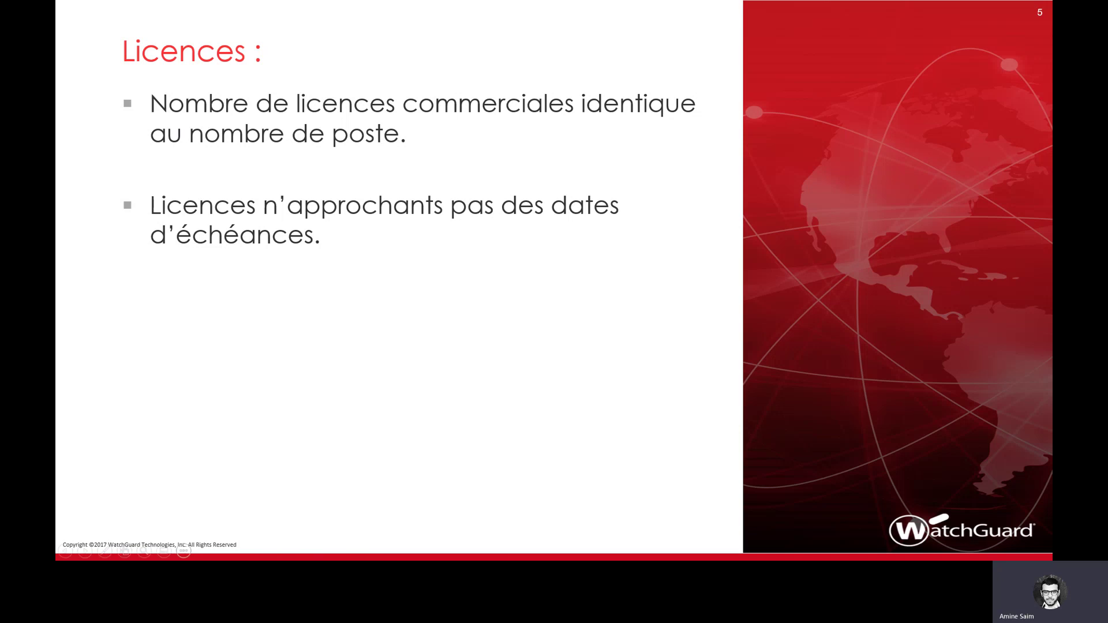
key("alt+Tab")
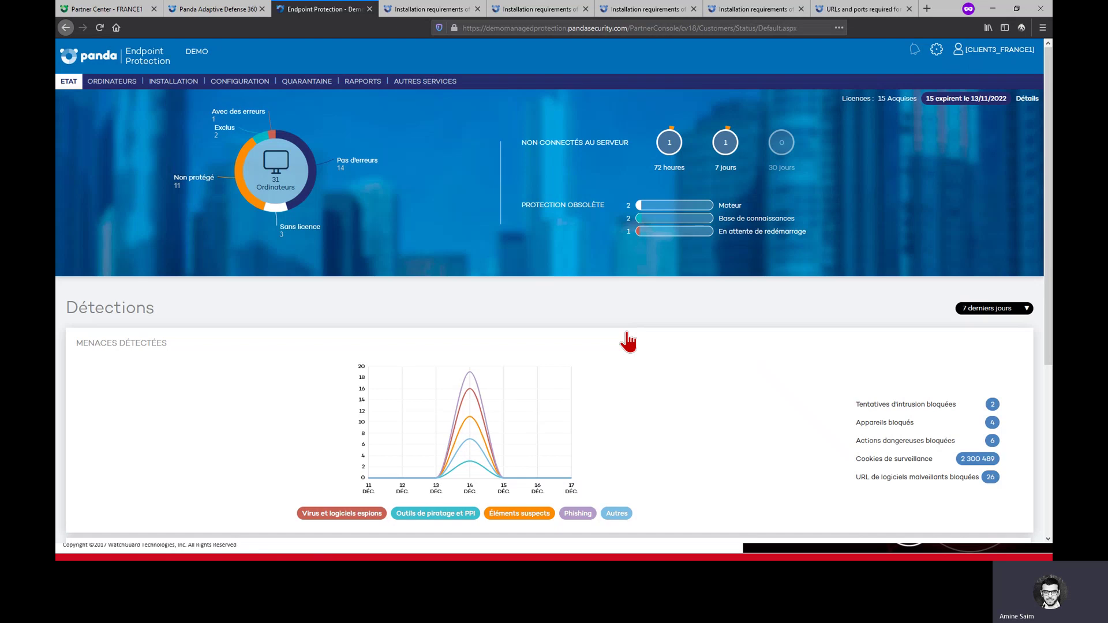
key("alt+Tab")
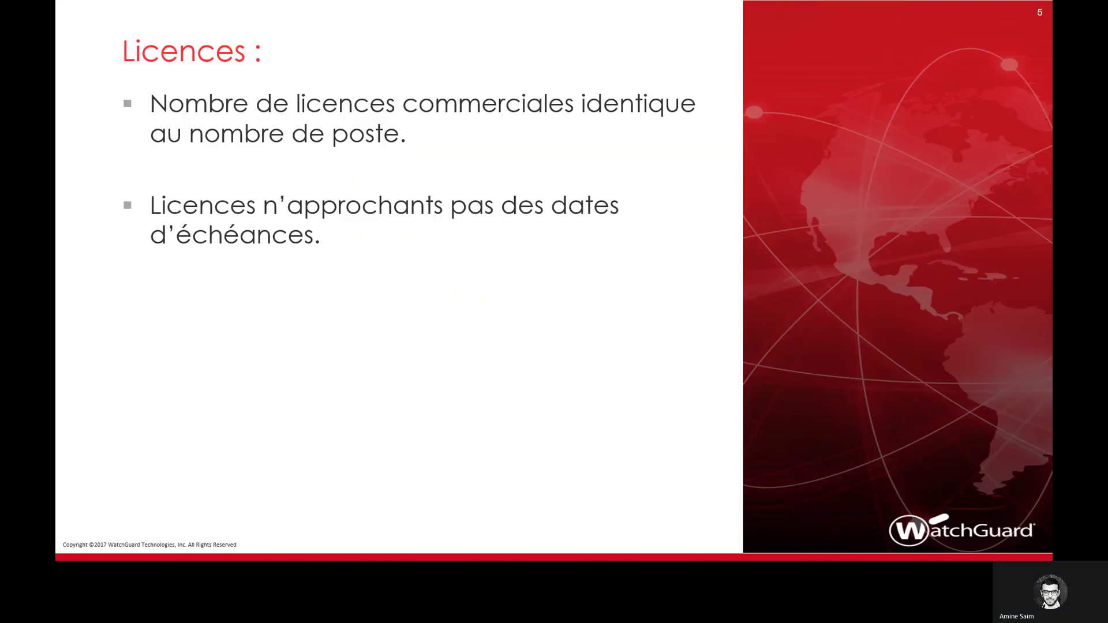
key("Right")
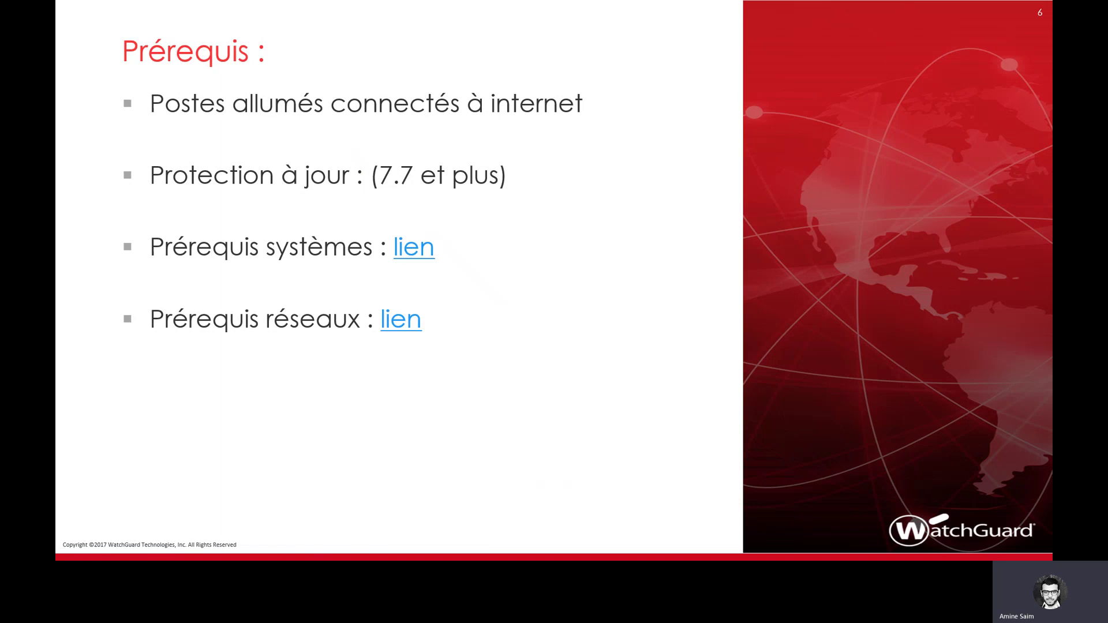
Switch to the Endpoint Protection console and check the protection versions of Windows machines in the list of protected computers.
key("alt+Tab")
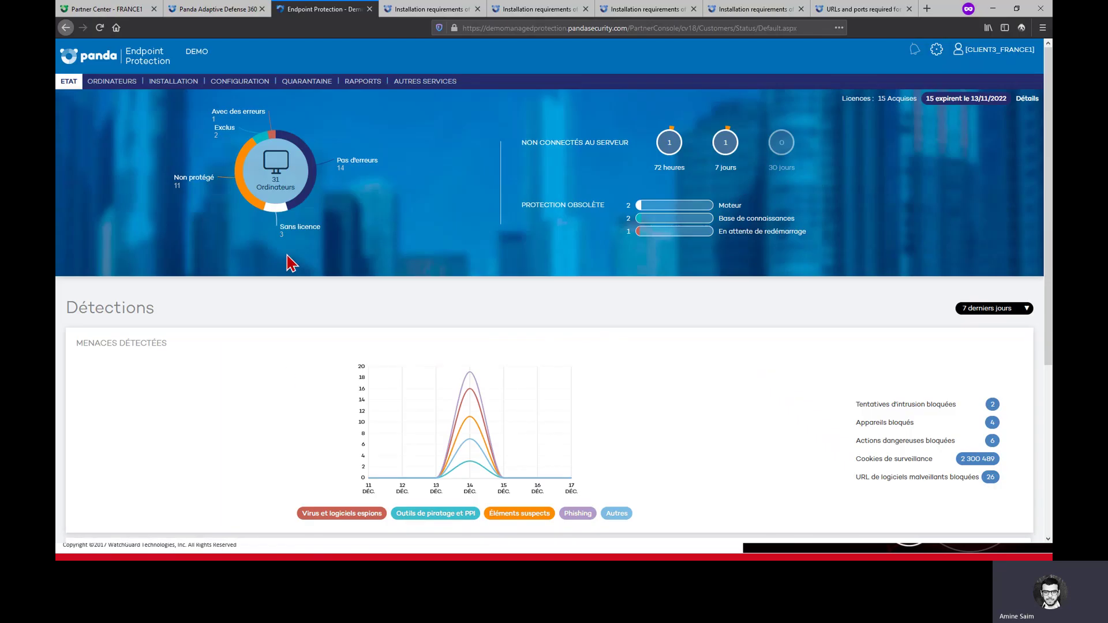
left_click(272, 164)
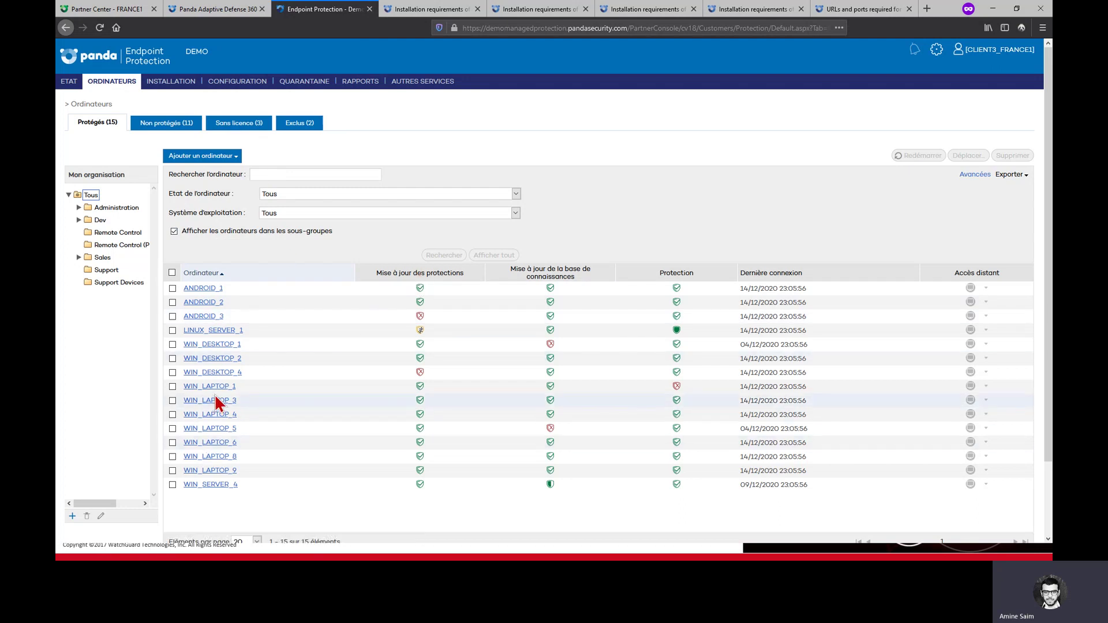
mouse_move(420, 358)
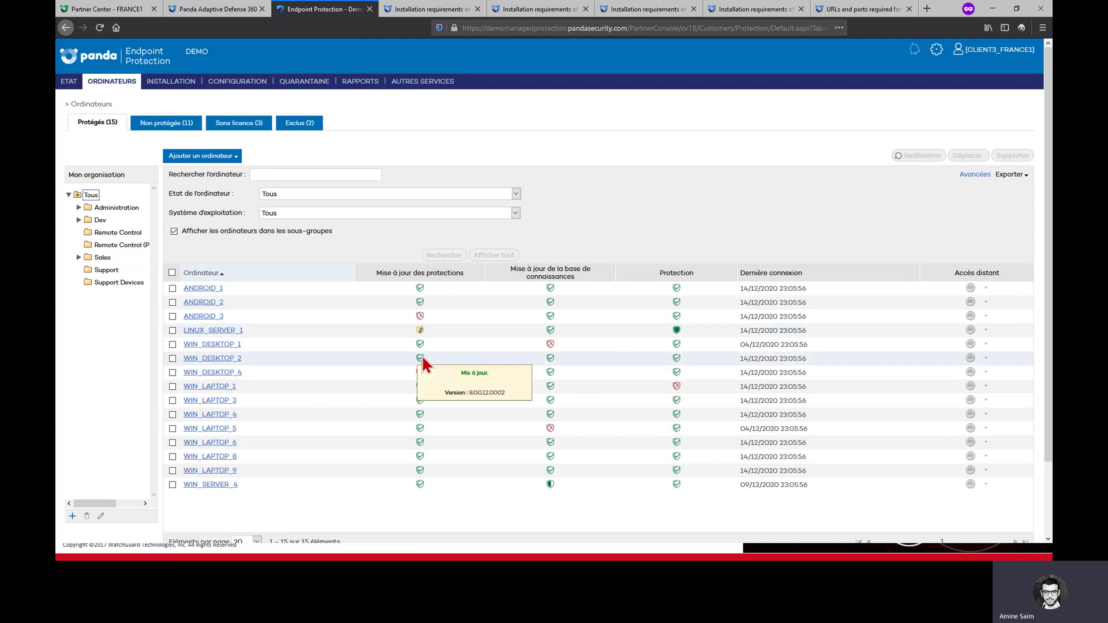
mouse_move(422, 393)
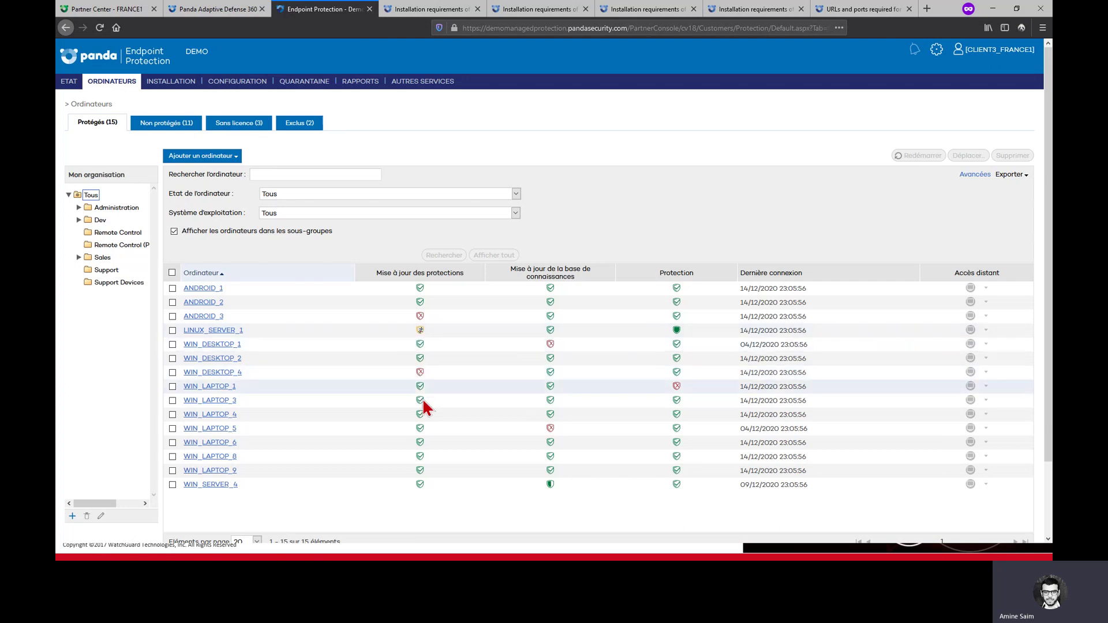
mouse_move(421, 464)
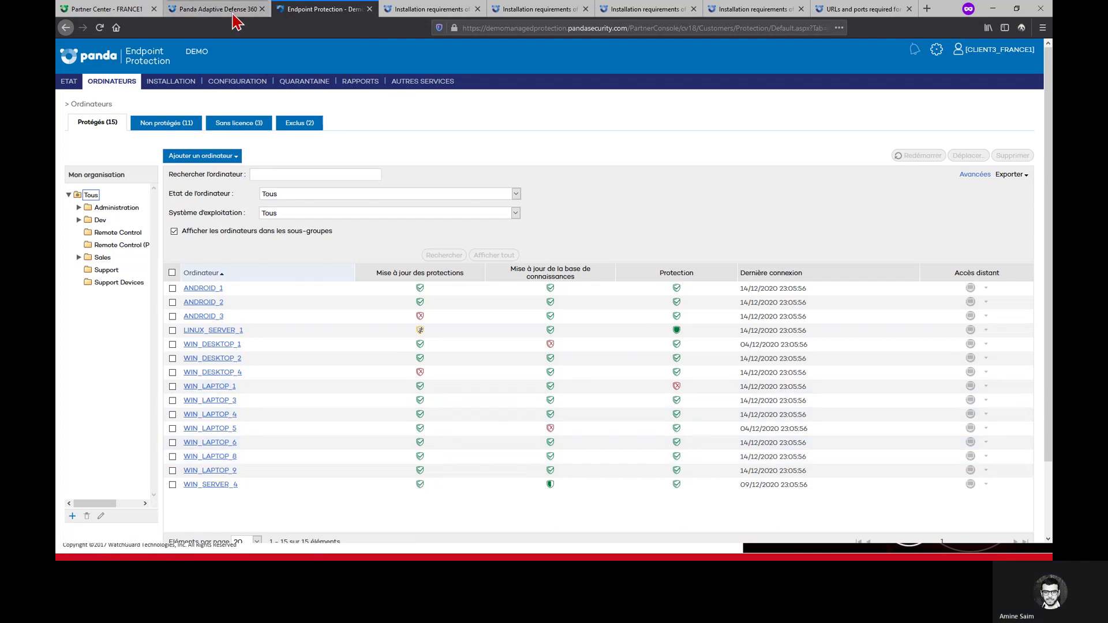
key("alt+Tab")
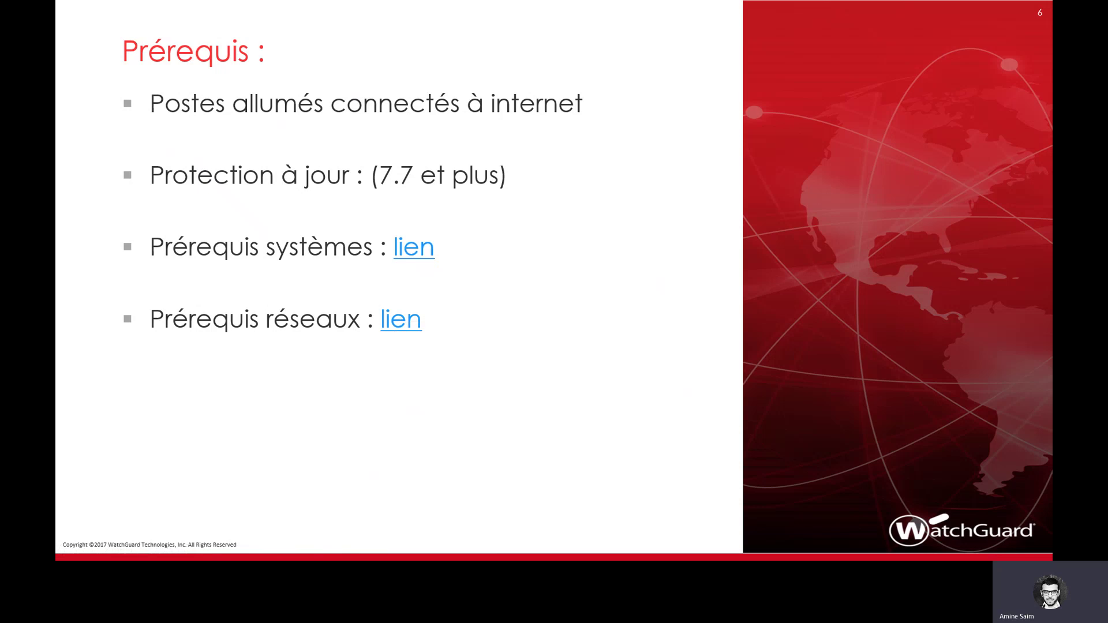
In the browser, read the Aether installation requirements for Windows, from supported operating systems through the related articles.
key("alt+Tab")
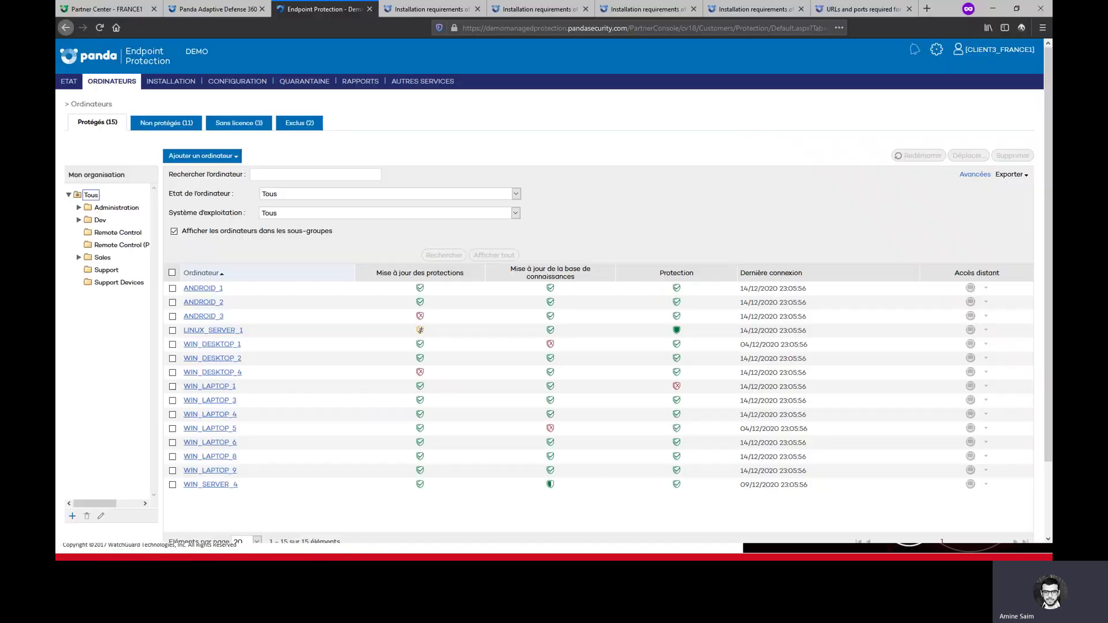
left_click(416, 10)
scroll(292, 435, "down", 3)
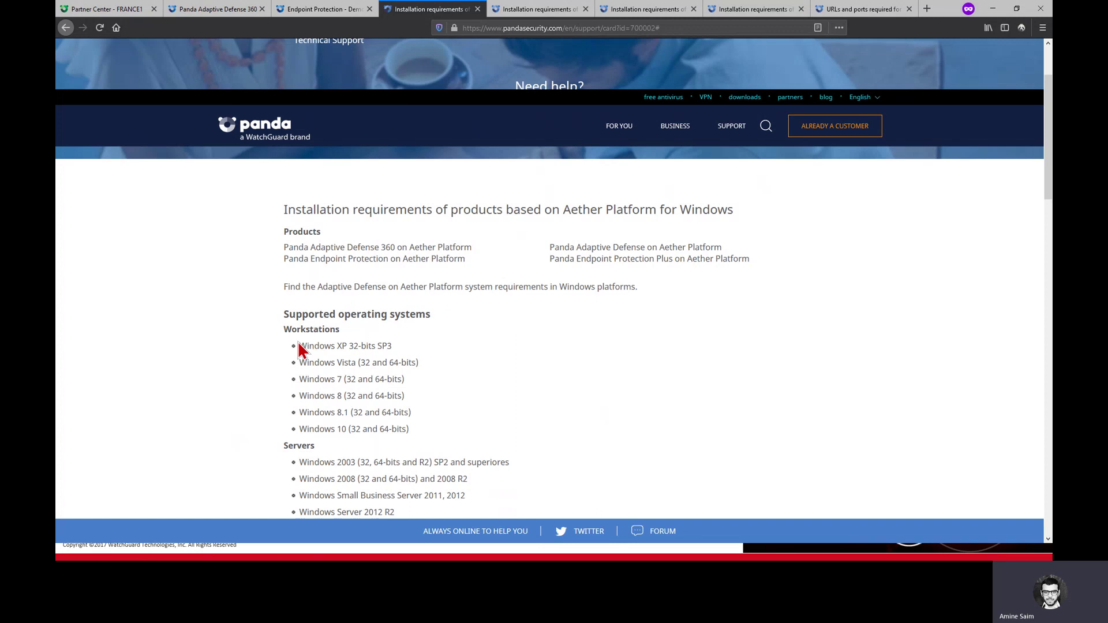
scroll(297, 349, "down", 1)
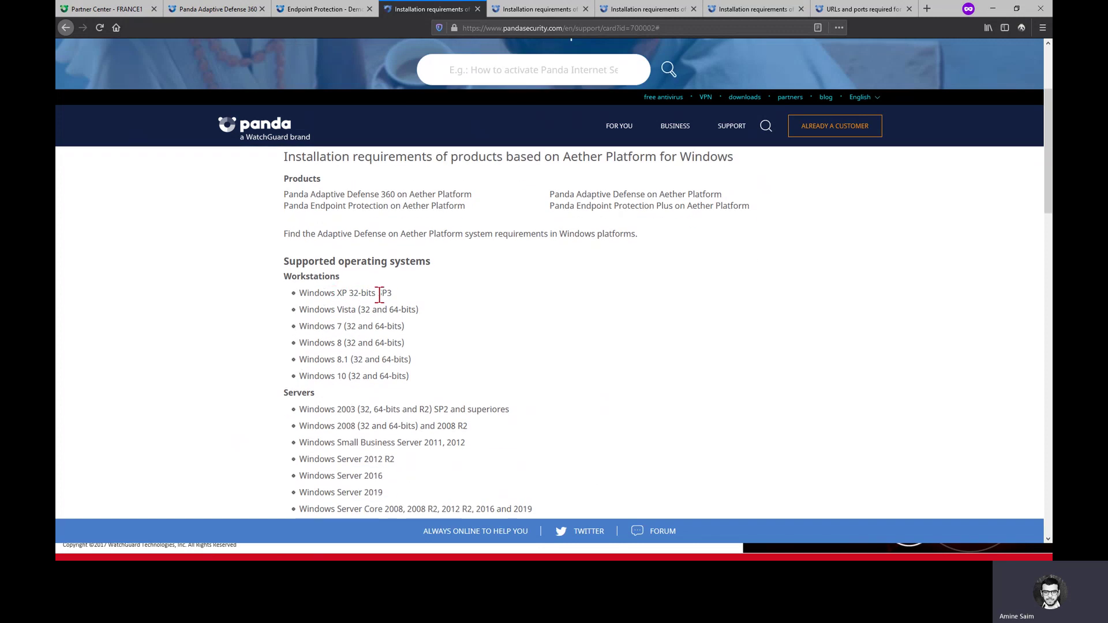
scroll(396, 332, "down", 10)
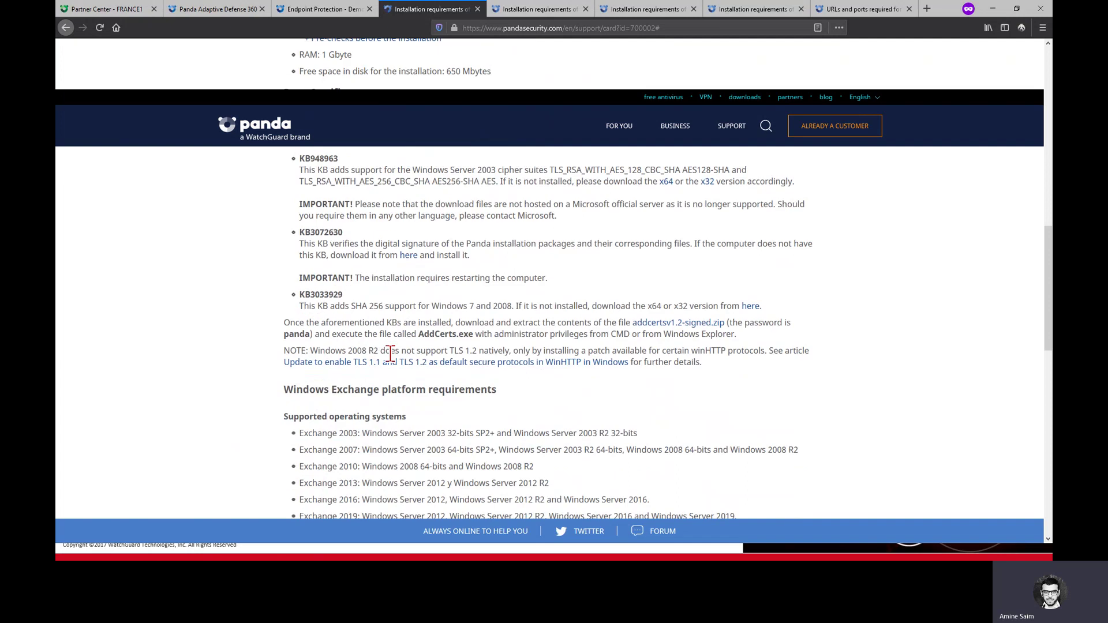
scroll(392, 357, "down", 10)
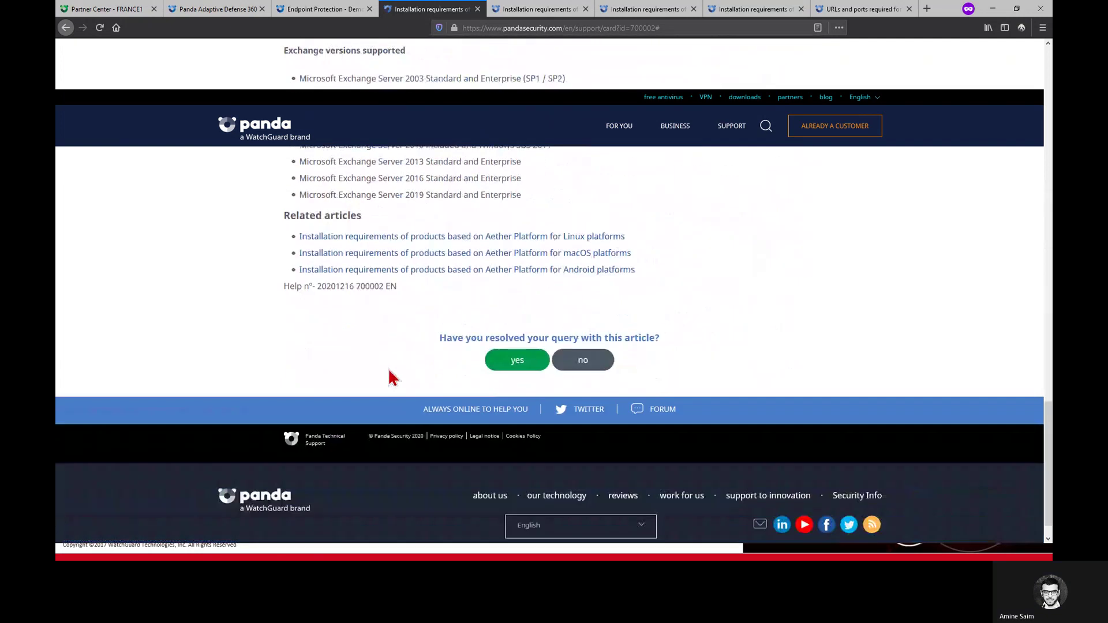
scroll(384, 361, "up", 3)
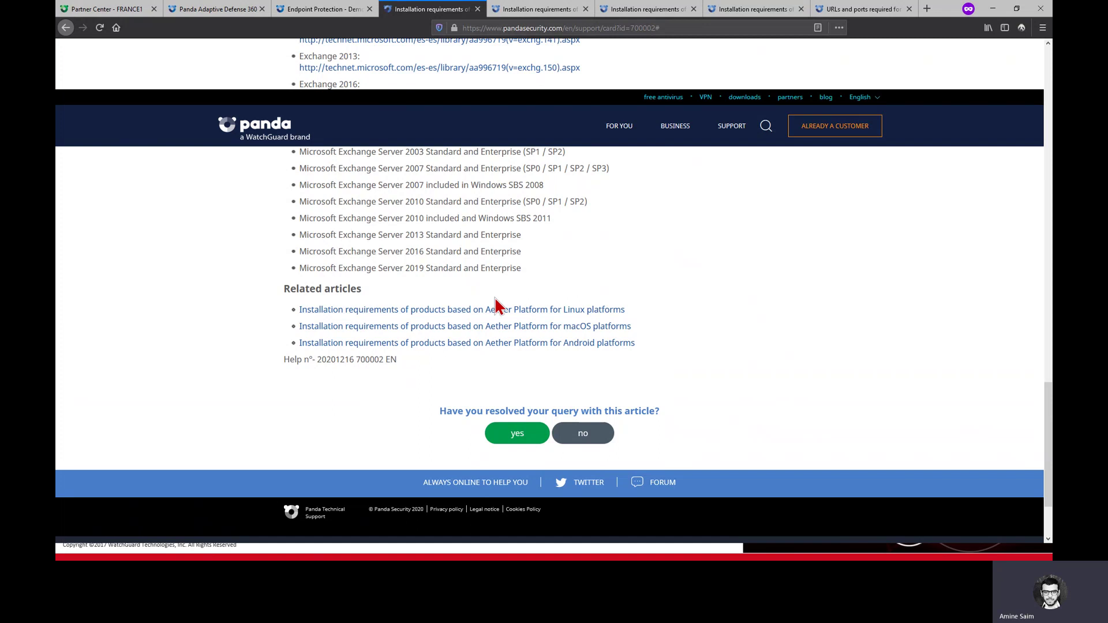
Read the supported 32-bit and 64-bit distributions in the Aether installation requirements for Linux.
left_click(538, 10)
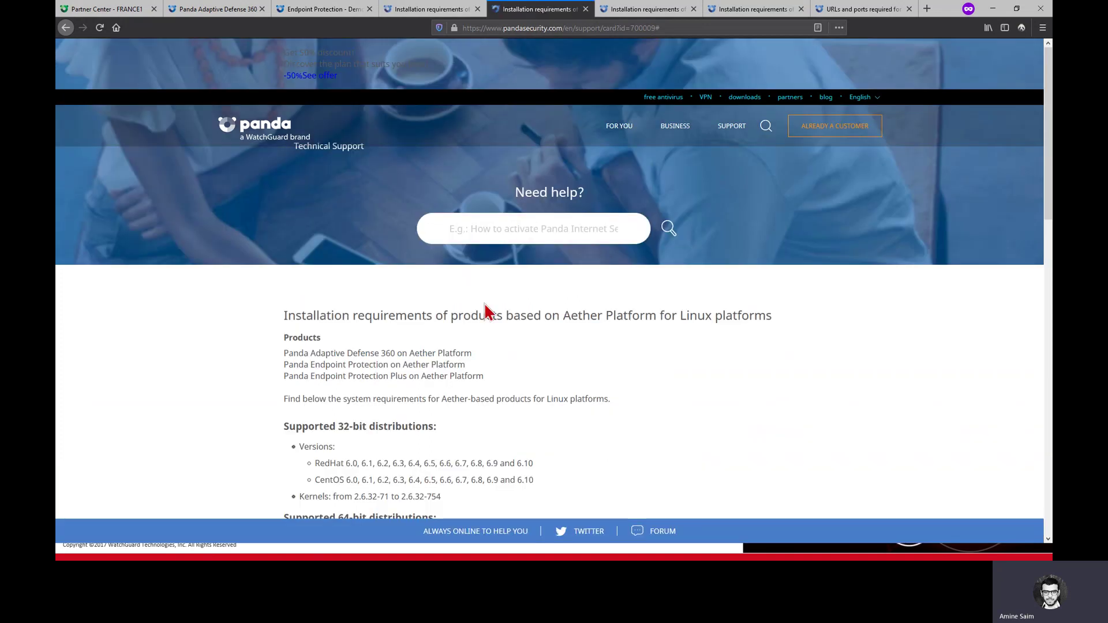
scroll(442, 364, "down", 3)
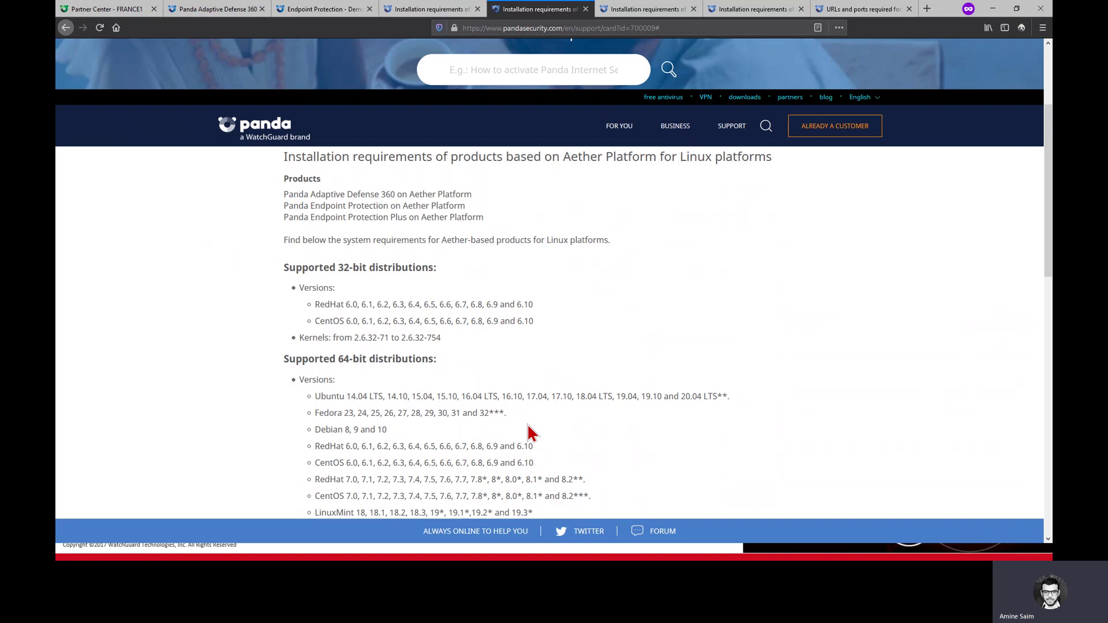
scroll(527, 421, "down", 1)
Revisit the Windows article's related links, and examine the supported operating systems in the Aether requirements for macOS.
left_click(432, 15)
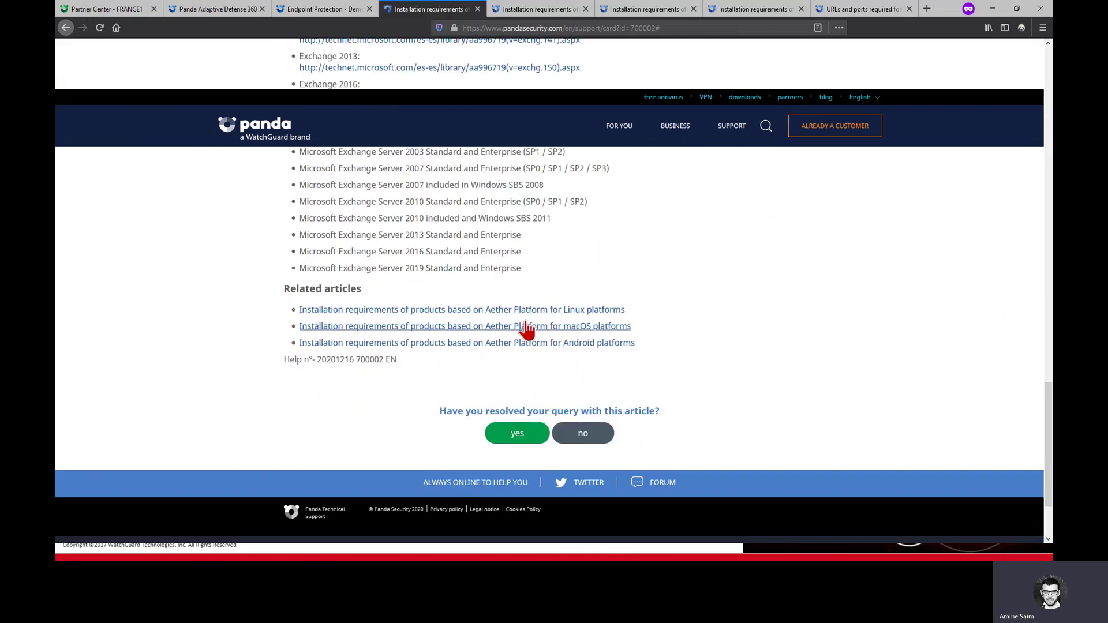
left_click(645, 10)
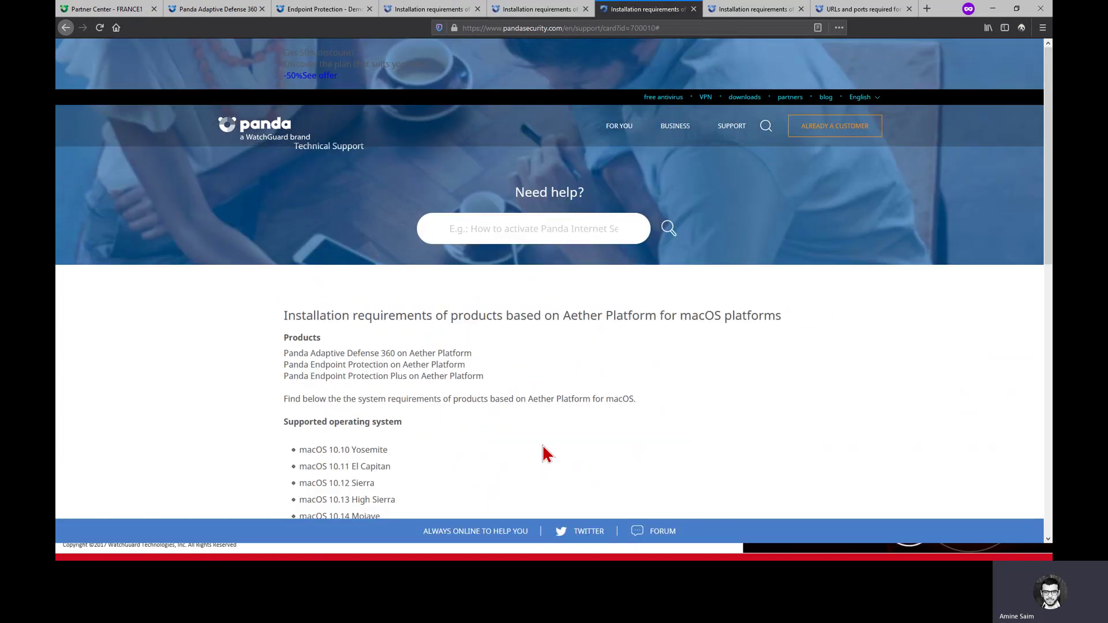
scroll(494, 459, "down", 3)
left_click_drag(299, 290, 368, 407)
left_click(366, 322)
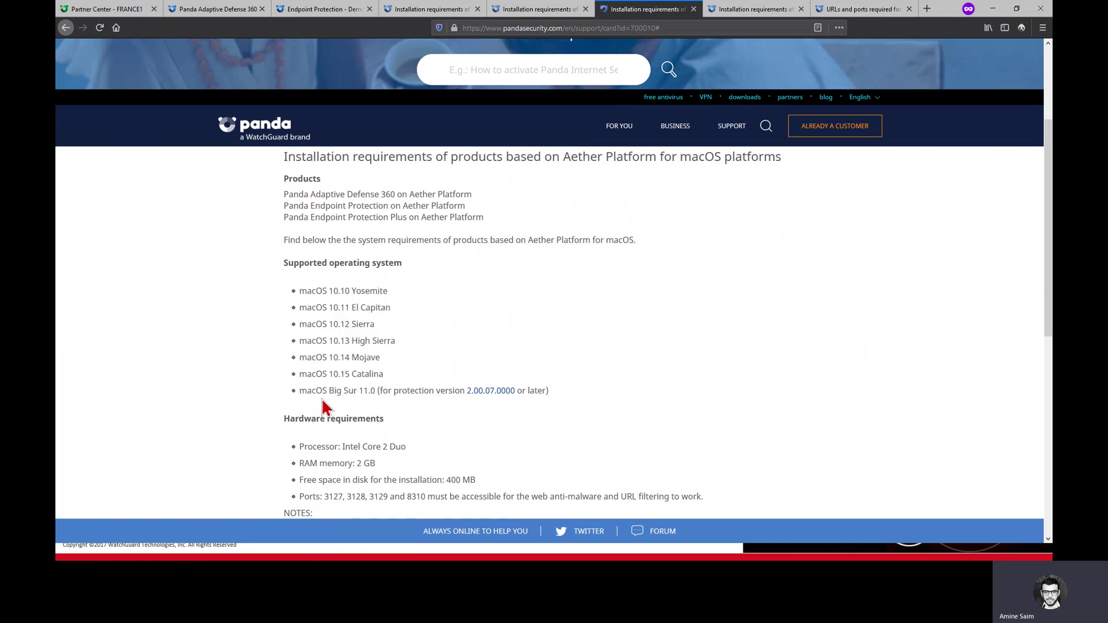
Examine the supported operating systems and hardware requirements in the Aether installation requirements for Android.
left_click(430, 9)
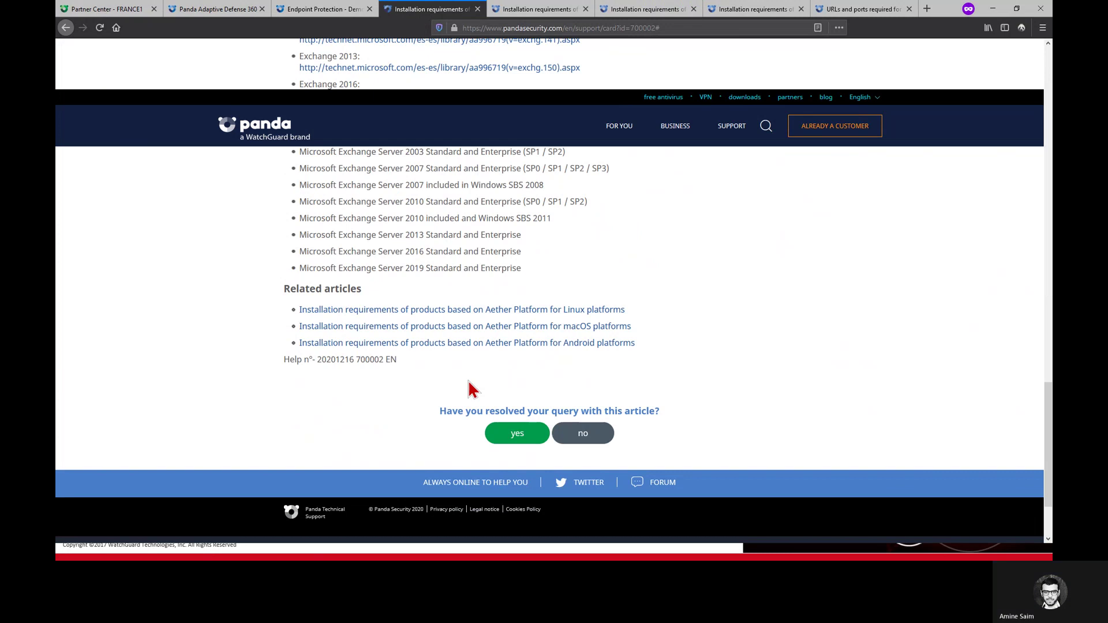
left_click(743, 9)
scroll(508, 425, "down", 3)
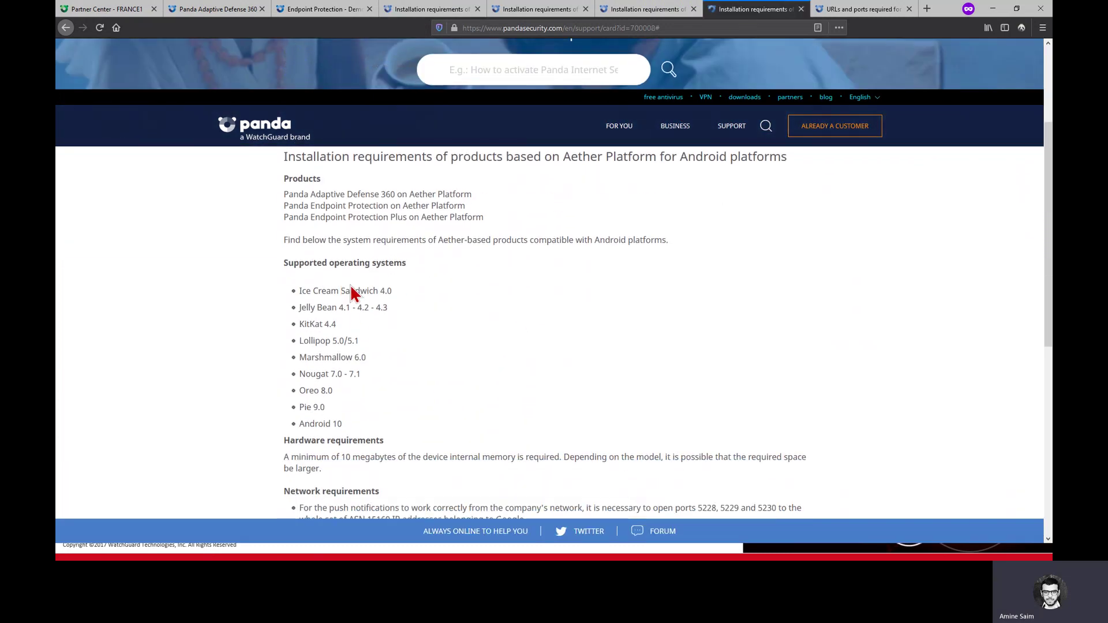
left_click(446, 449)
left_click_drag(330, 424, 342, 424)
left_click(555, 451)
Open the network prerequisites link from the presentation, and read the URLs and necessary ports required by Aether-based products.
key("alt+Tab")
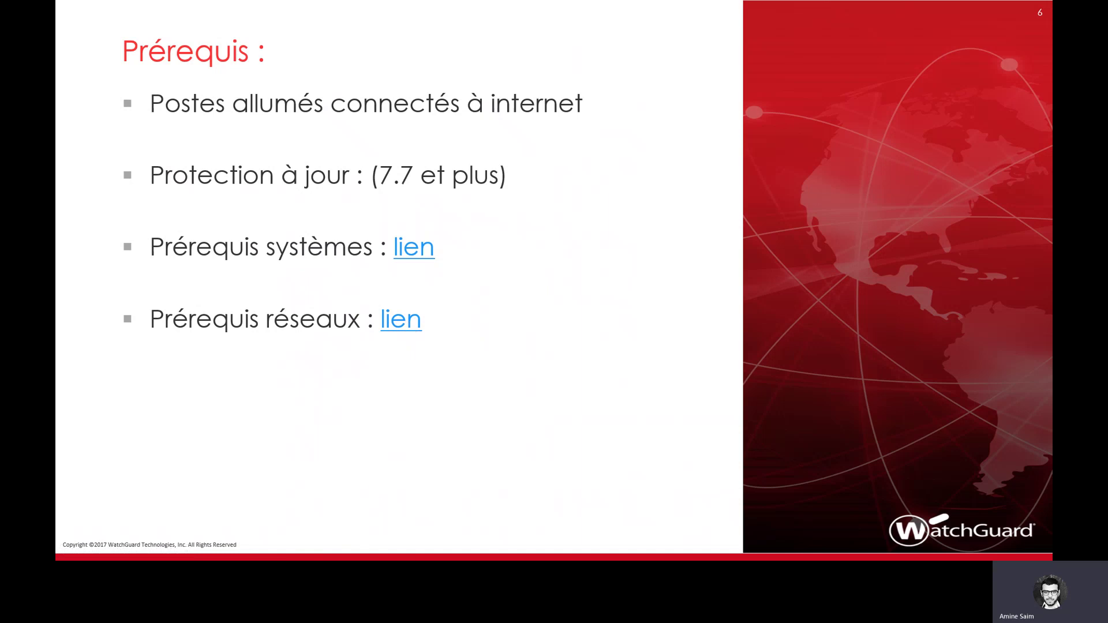
left_click(401, 320)
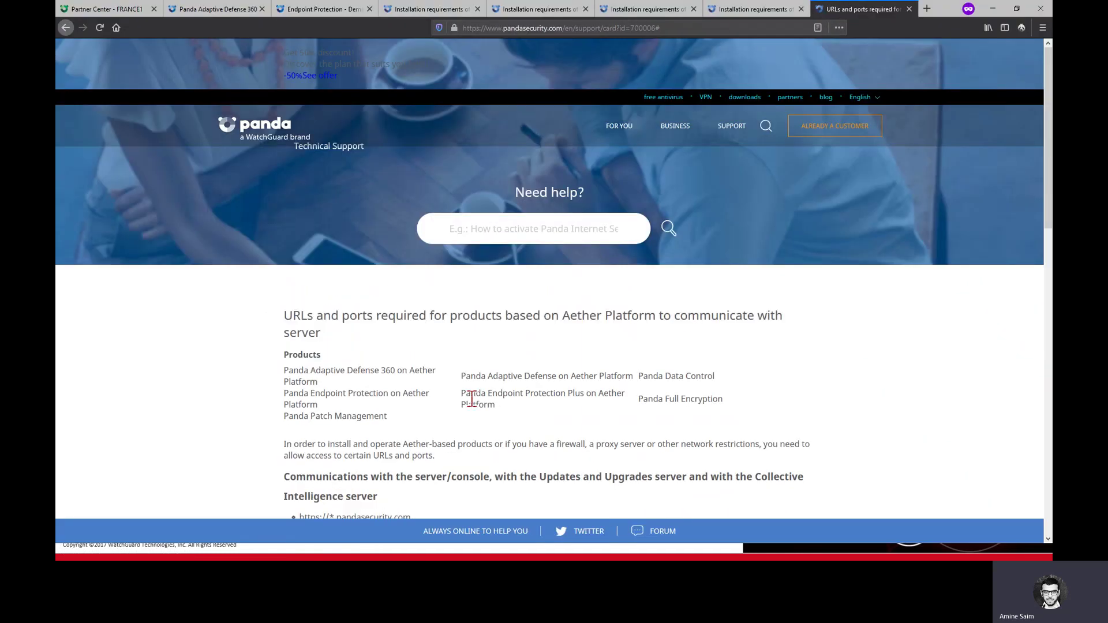
scroll(471, 398, "down", 1)
scroll(564, 435, "down", 2)
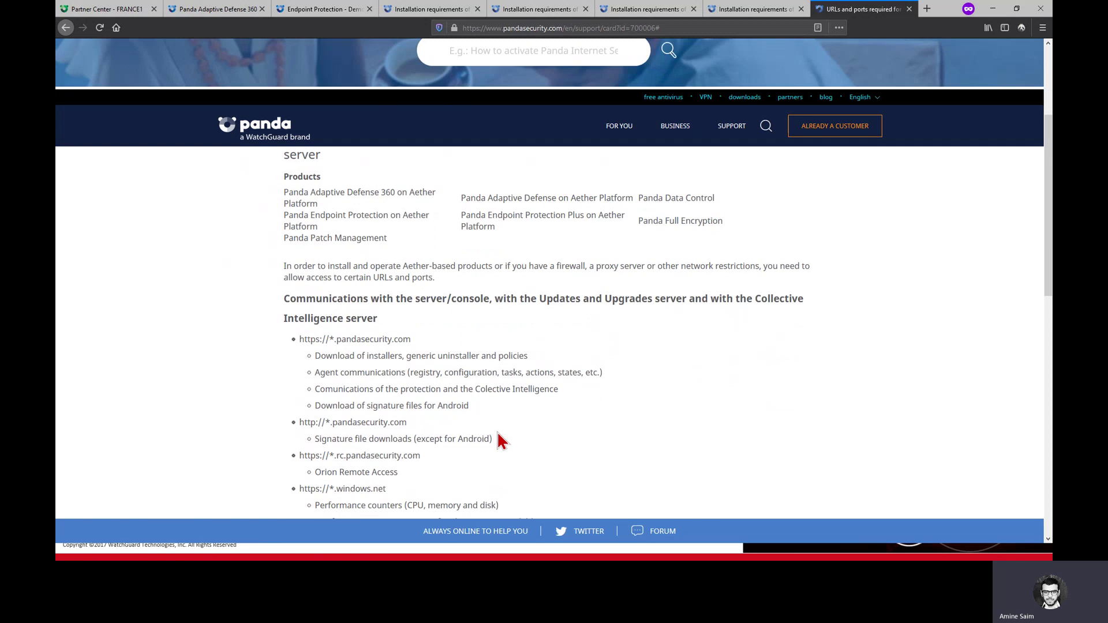
scroll(428, 390, "down", 2)
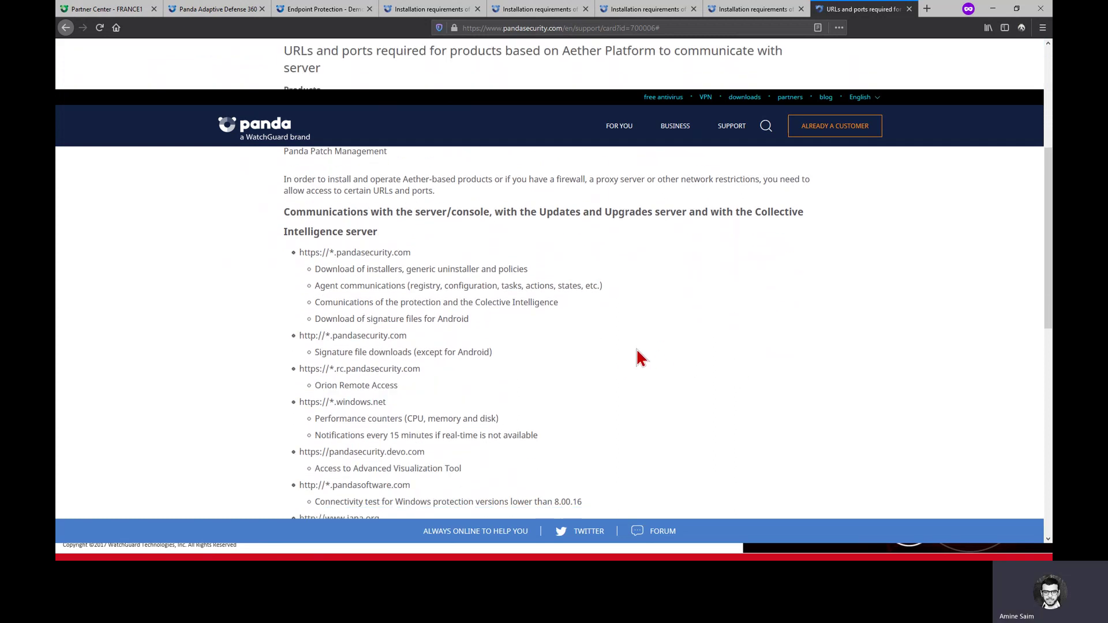
scroll(481, 355, "down", 1)
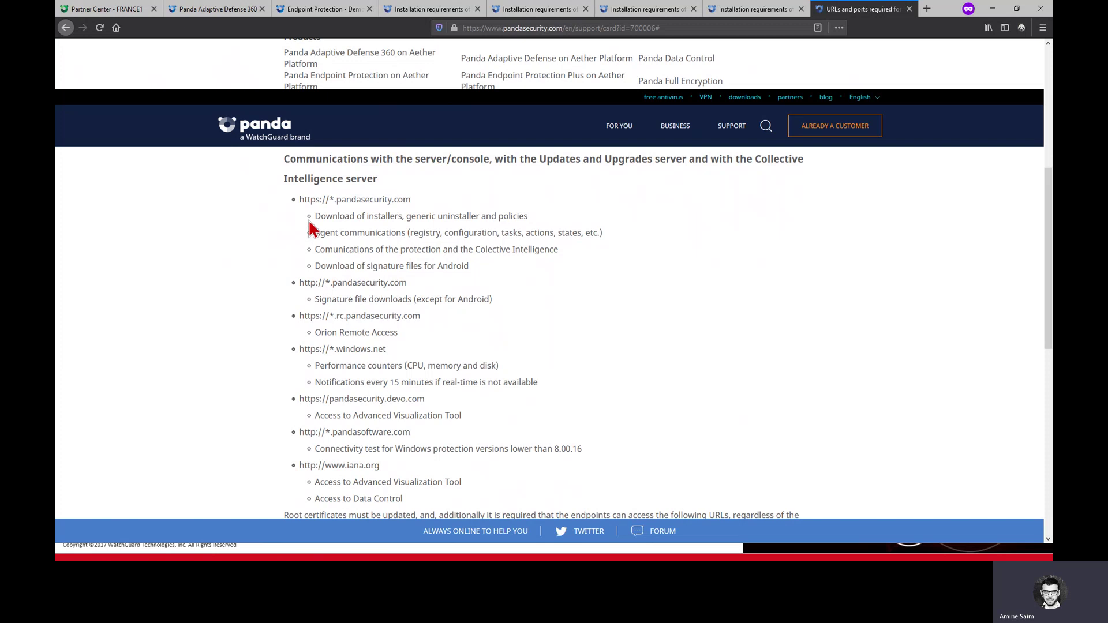
scroll(352, 346, "down", 3)
scroll(354, 361, "down", 3)
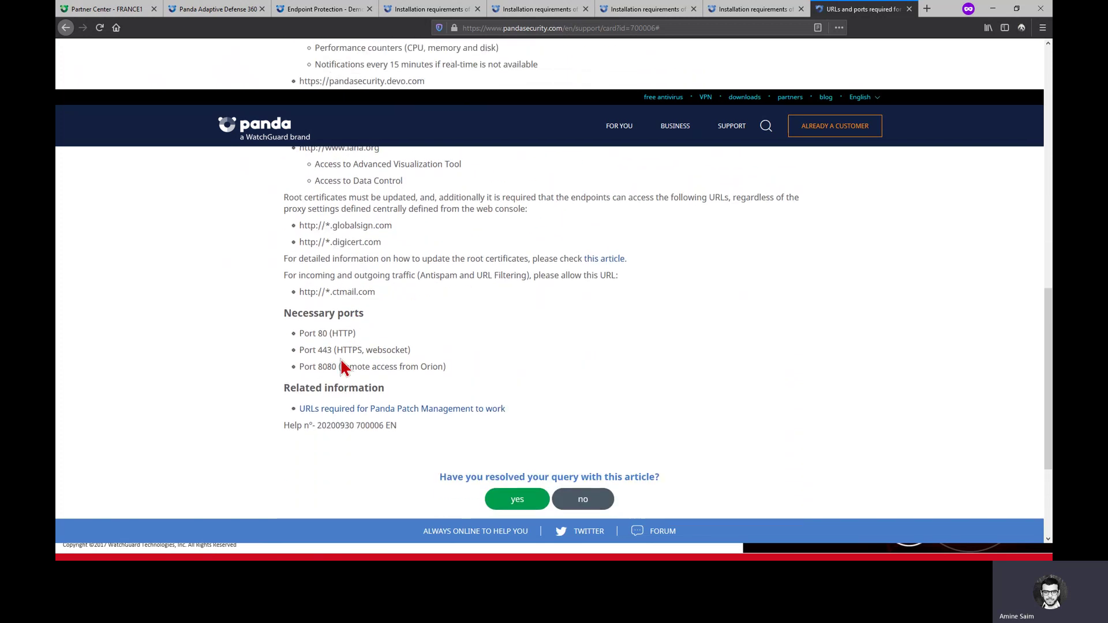
left_click_drag(334, 366, 309, 334)
left_click(310, 356)
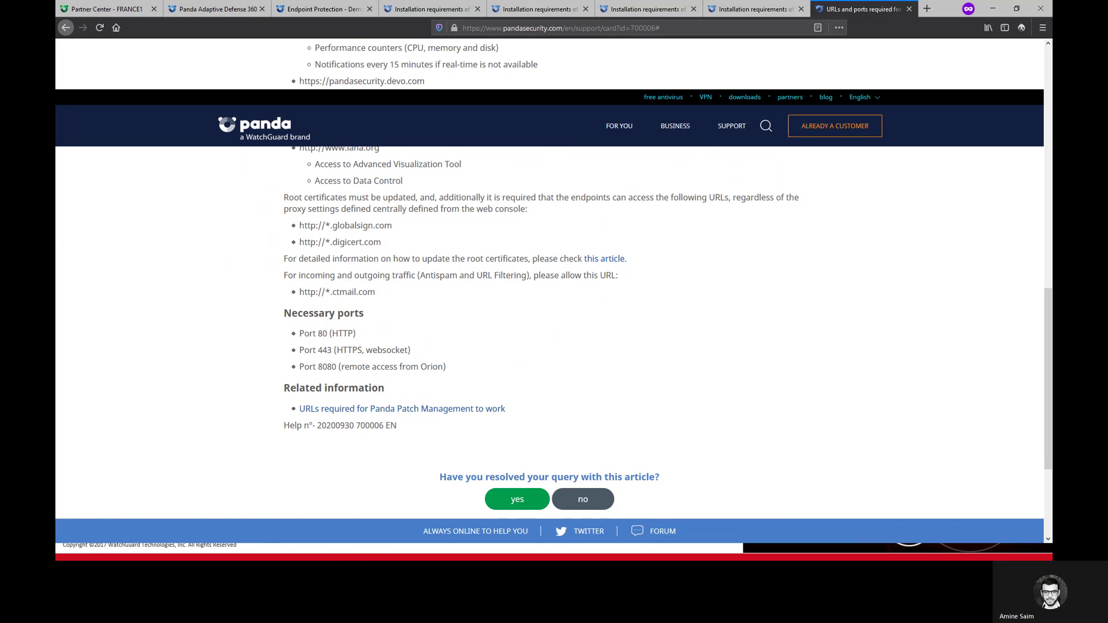
Advance the presentation to the traditional console configurations slide, and close the support article tabs in the browser while keeping the consoles open.
key("alt+Tab")
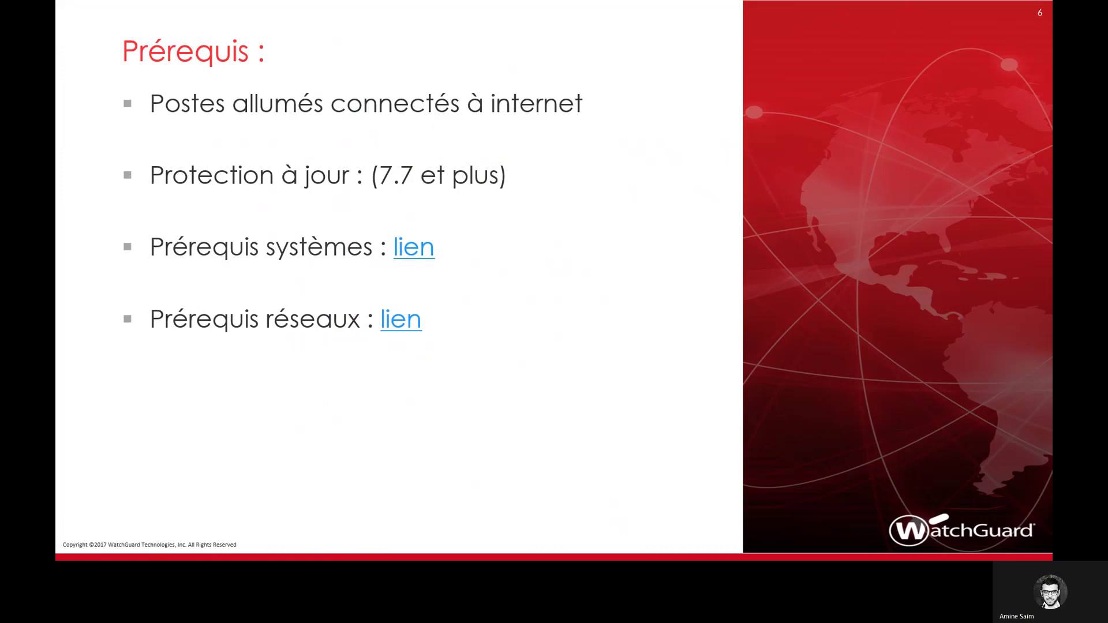
left_click(220, 338)
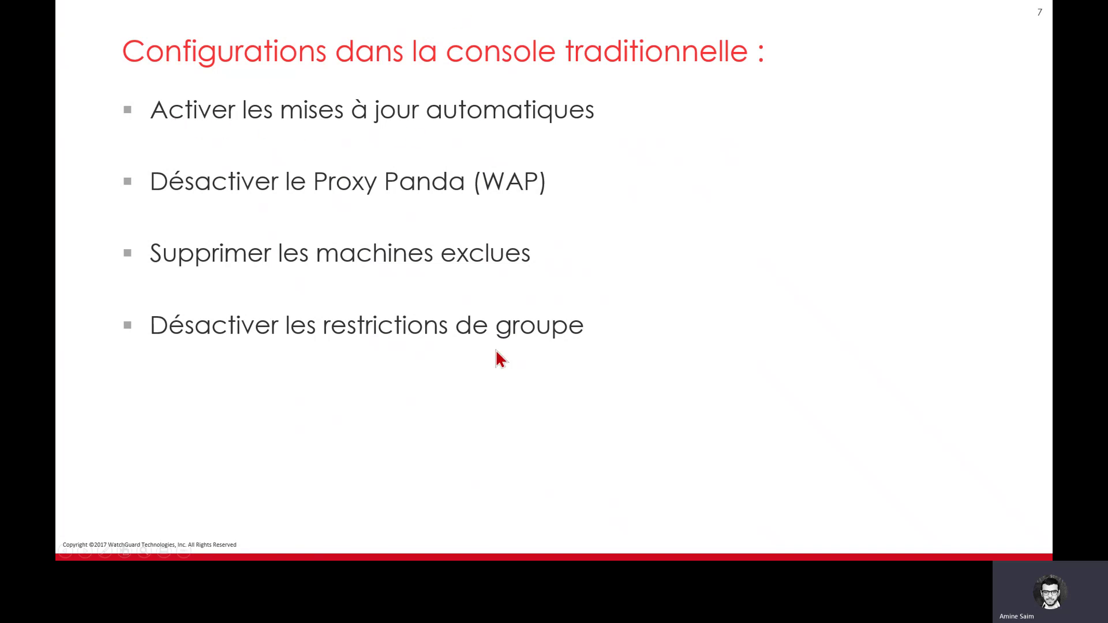
key("alt+Tab")
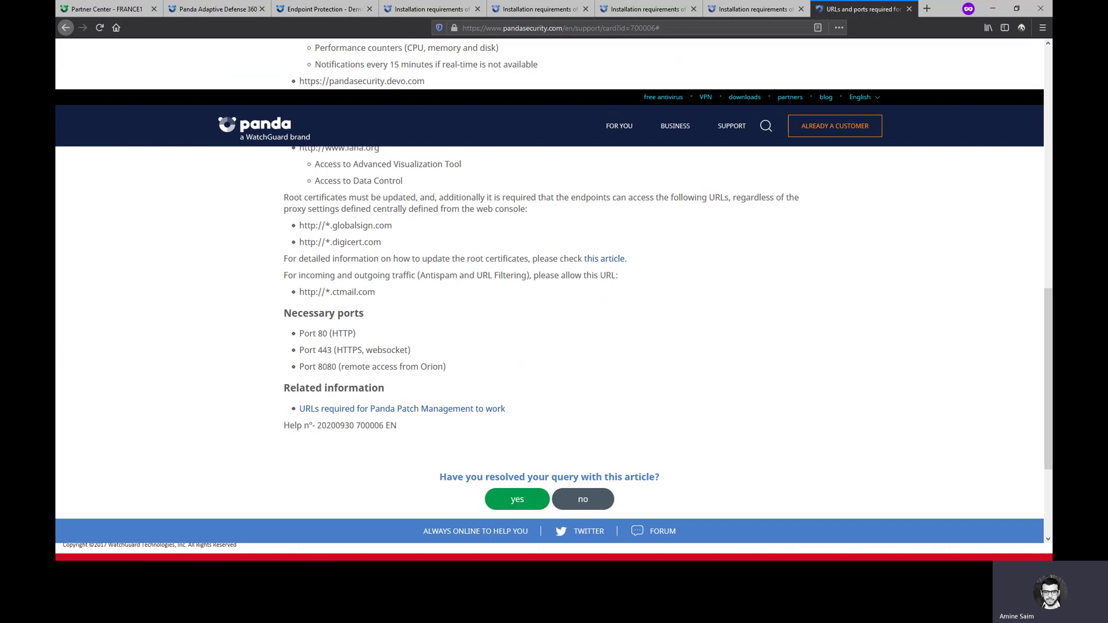
left_click(228, 15)
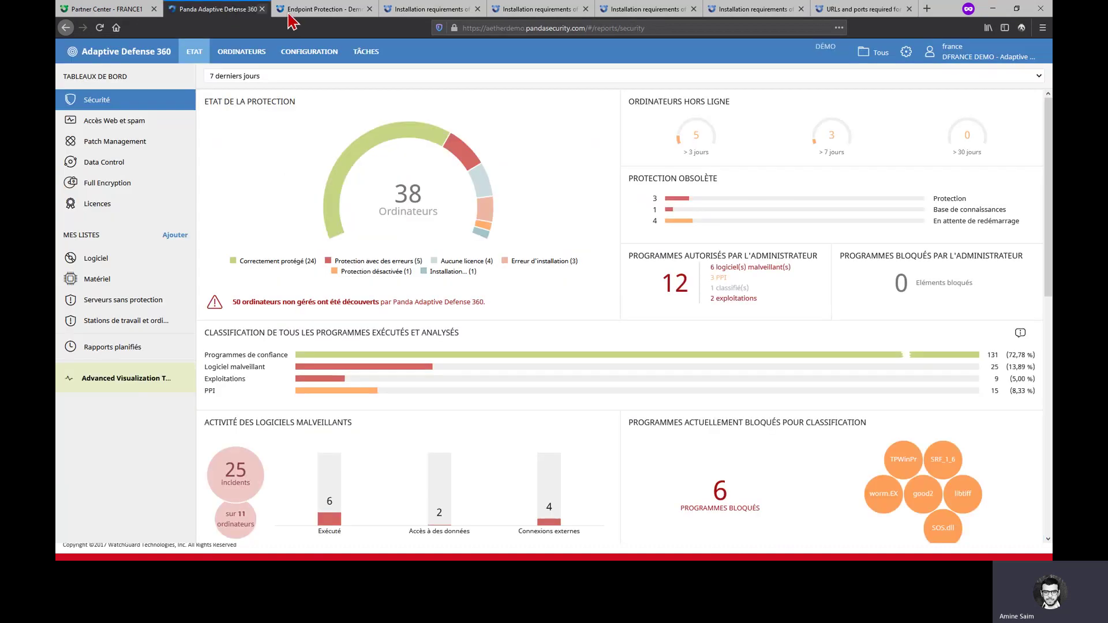
left_click(320, 12)
right_click(319, 16)
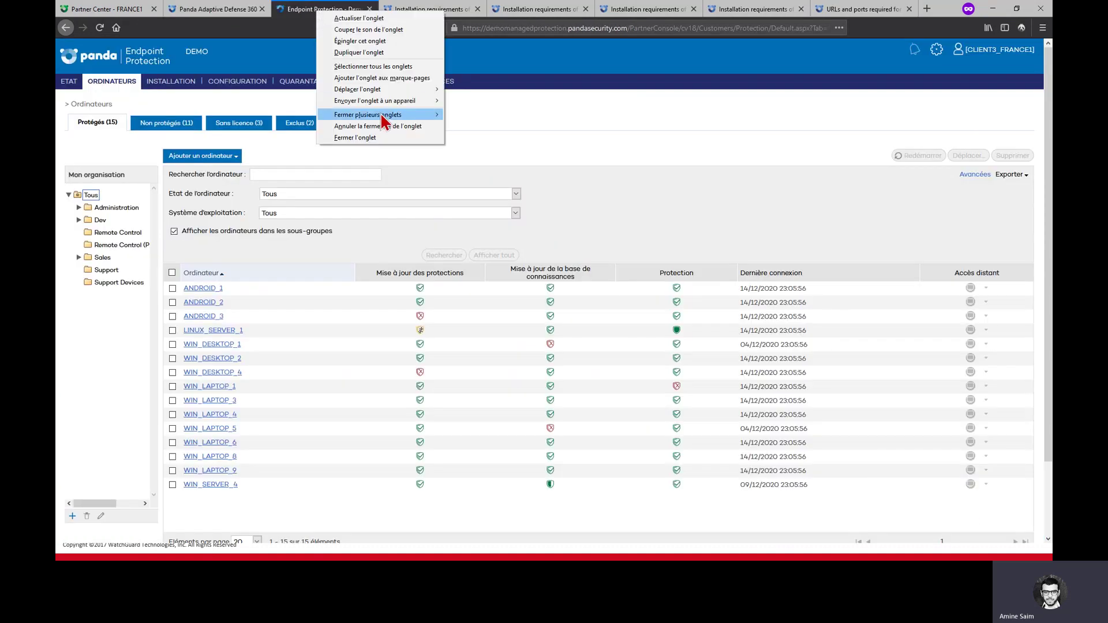
mouse_move(404, 116)
left_click(479, 114)
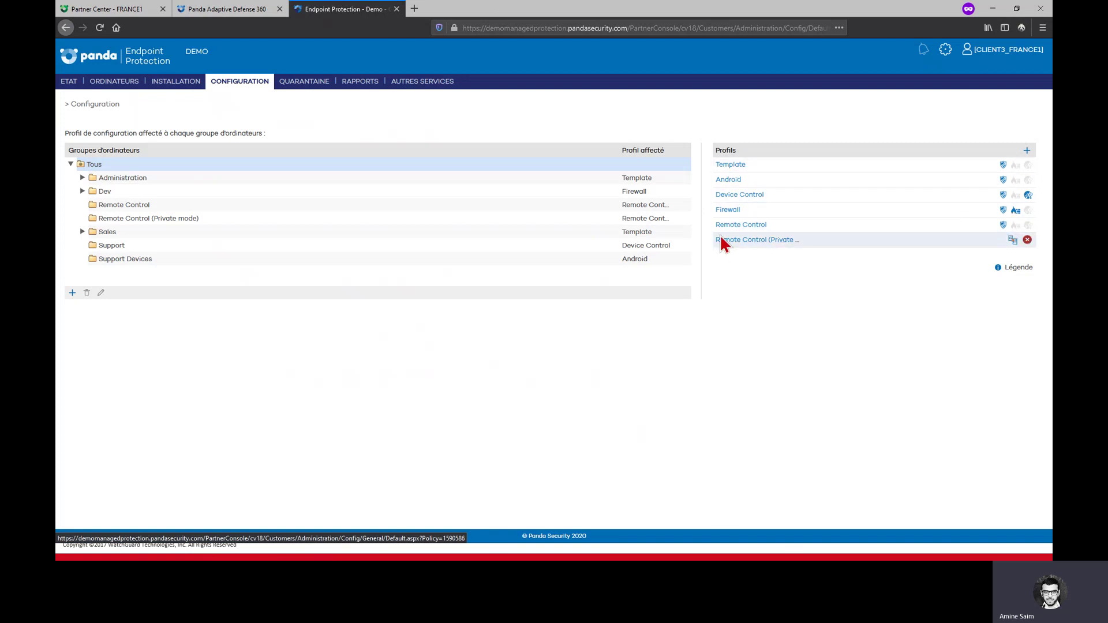
Enable automatic protection engine updates for Windows and Linux in the Template configuration profile, save it, and return to the presentation.
left_click(728, 167)
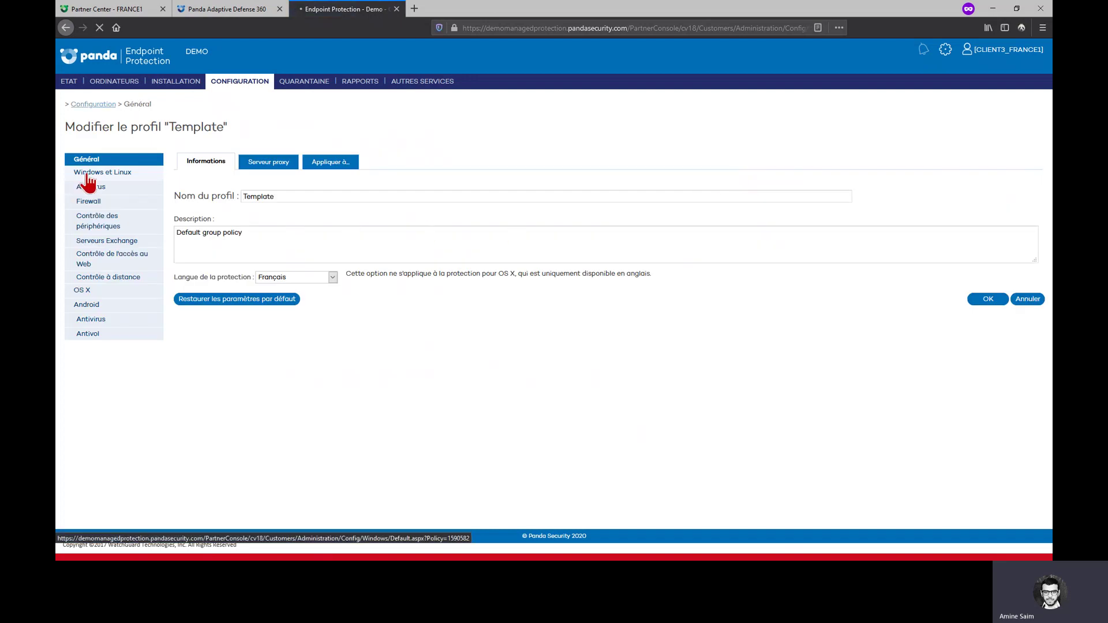
left_click(179, 179)
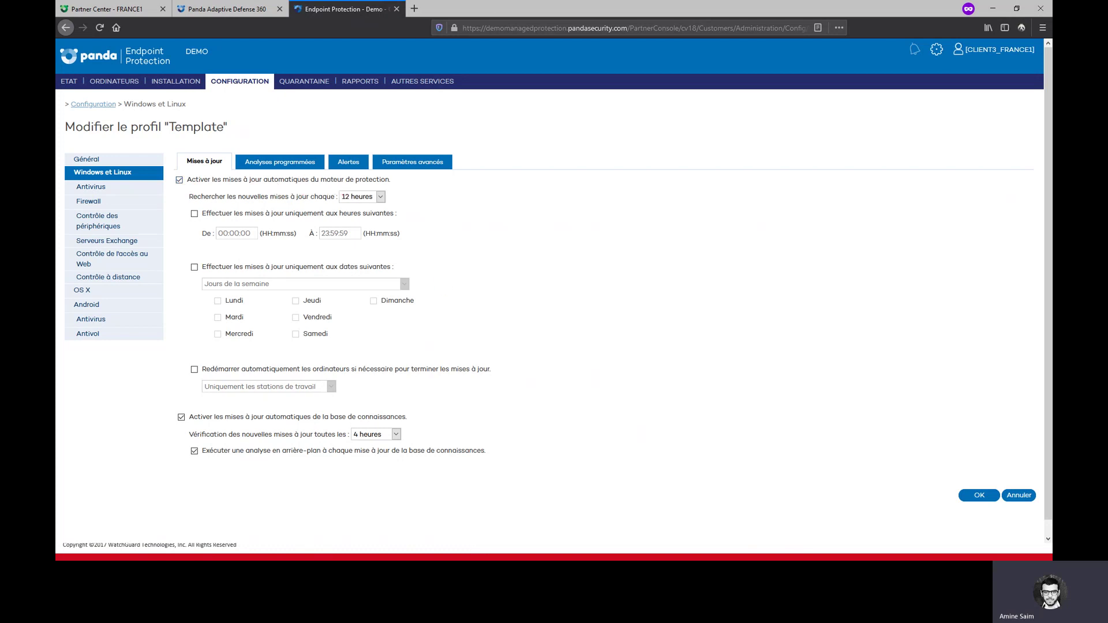
left_click(985, 497)
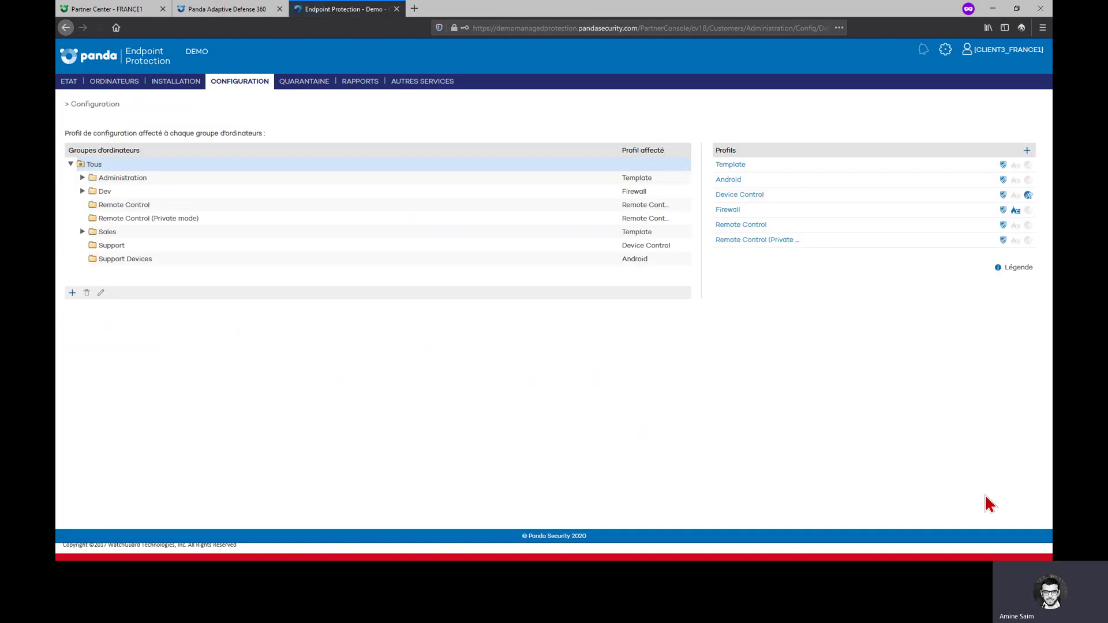
key("alt+Tab")
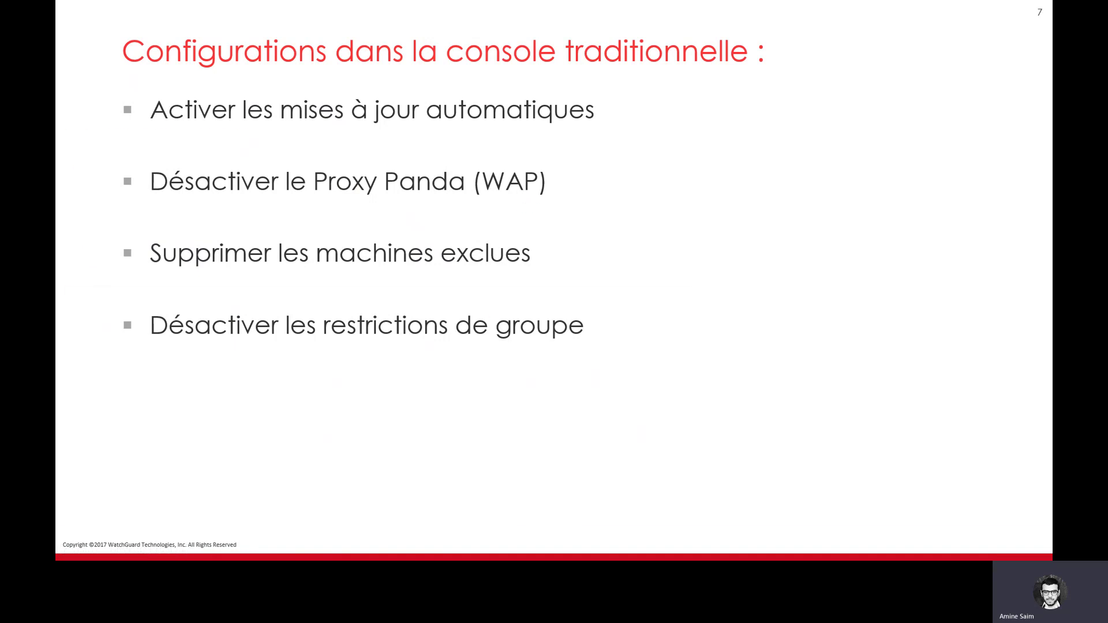
Disable centralised server communications through a computer in the Template profile's advanced Windows and Linux settings, save it, and return to the presentation.
key("alt+Tab")
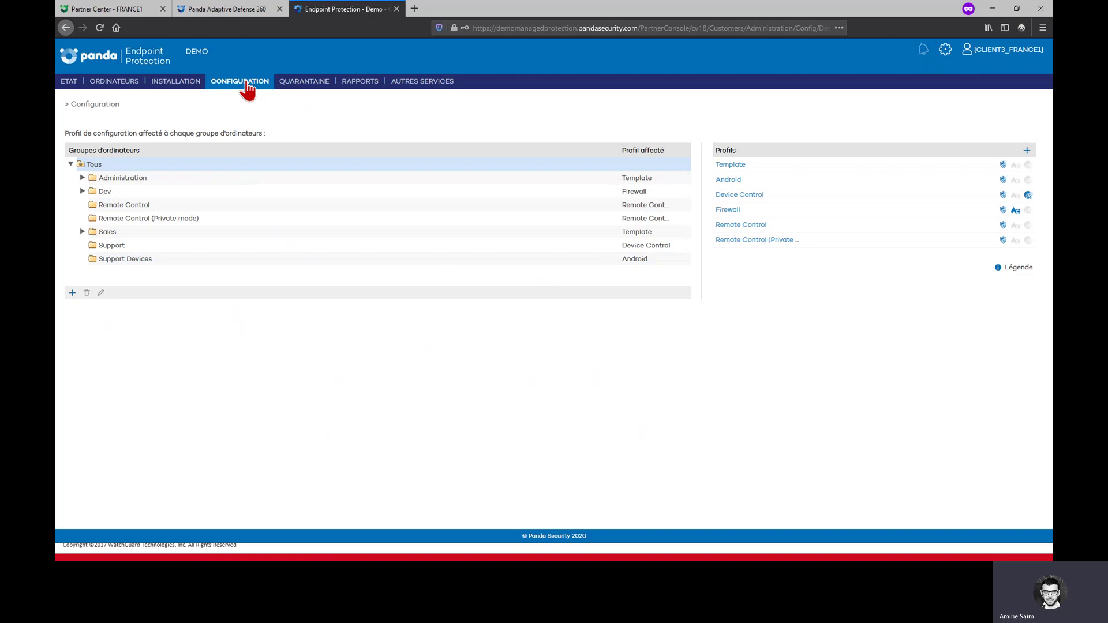
left_click(725, 166)
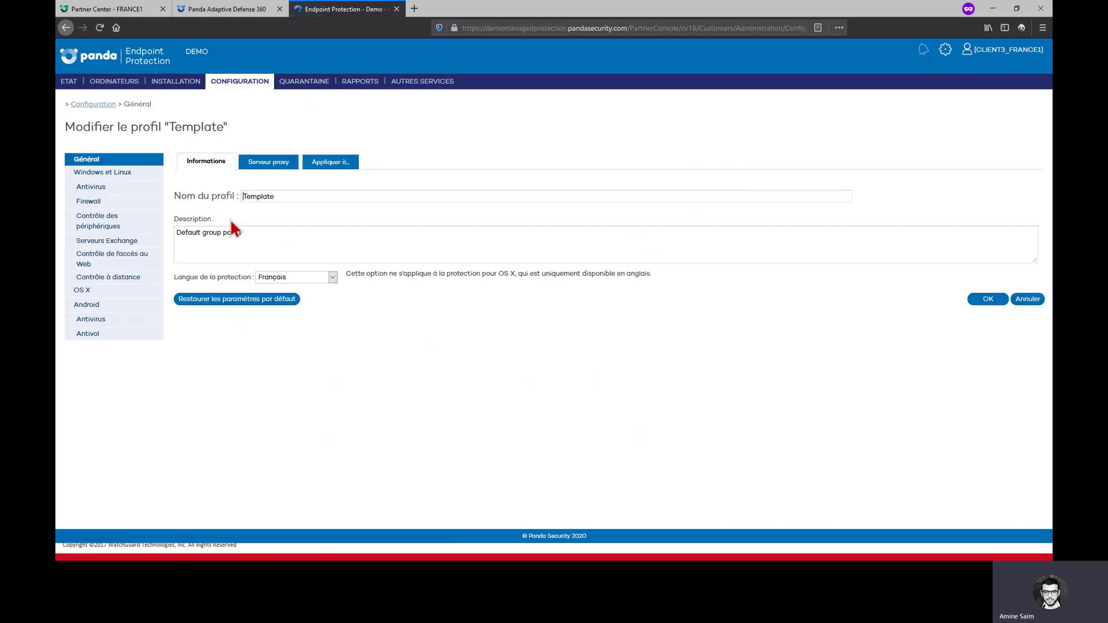
left_click(106, 177)
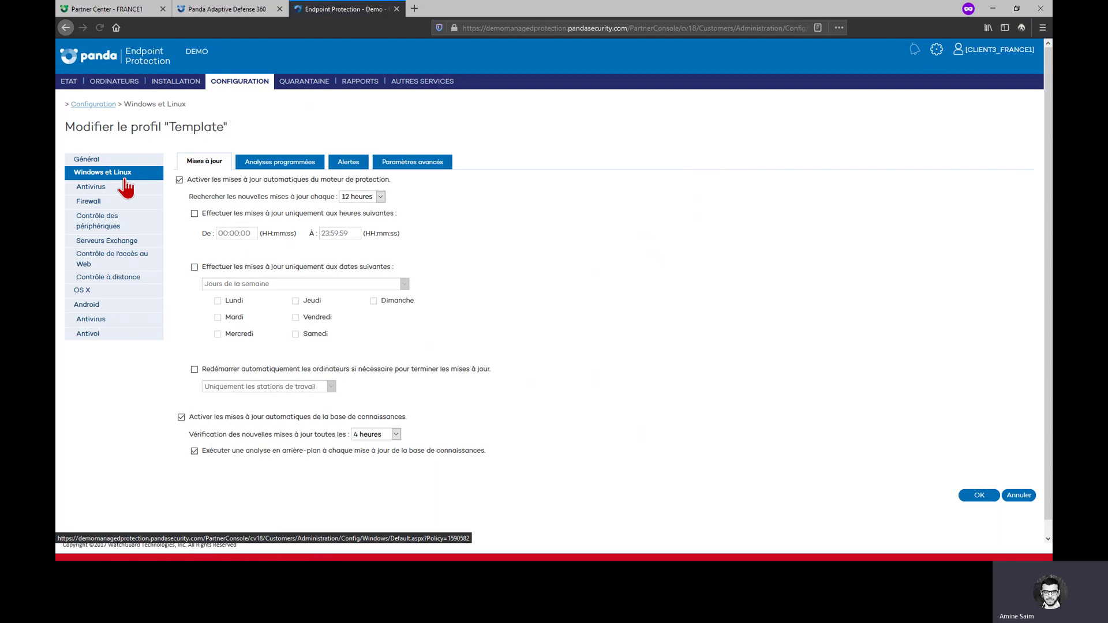
left_click(425, 167)
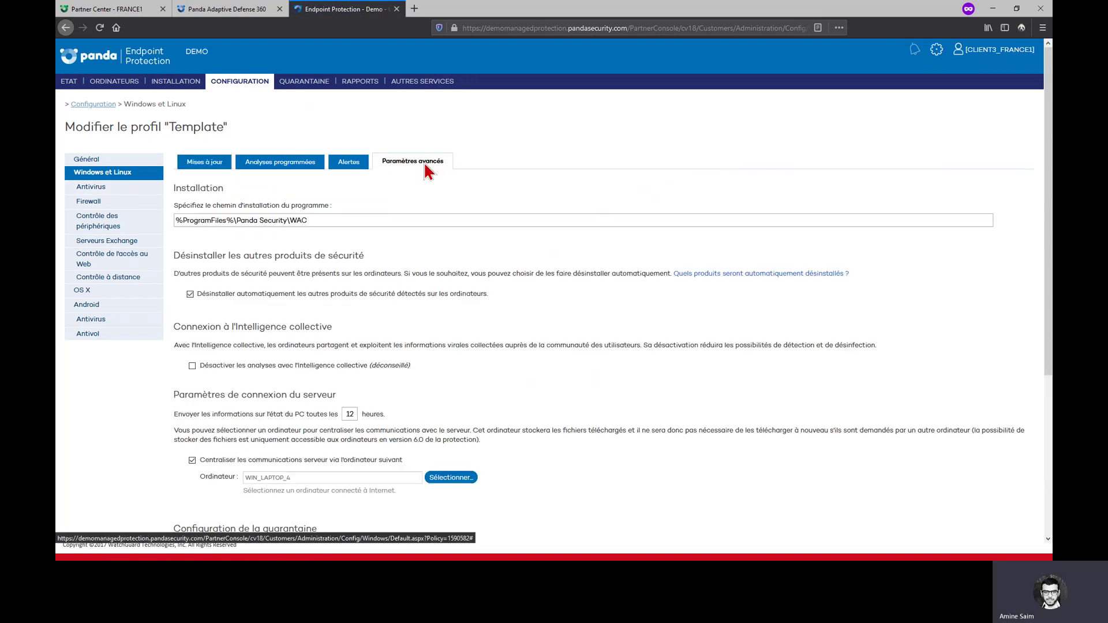
scroll(365, 376, "down", 3)
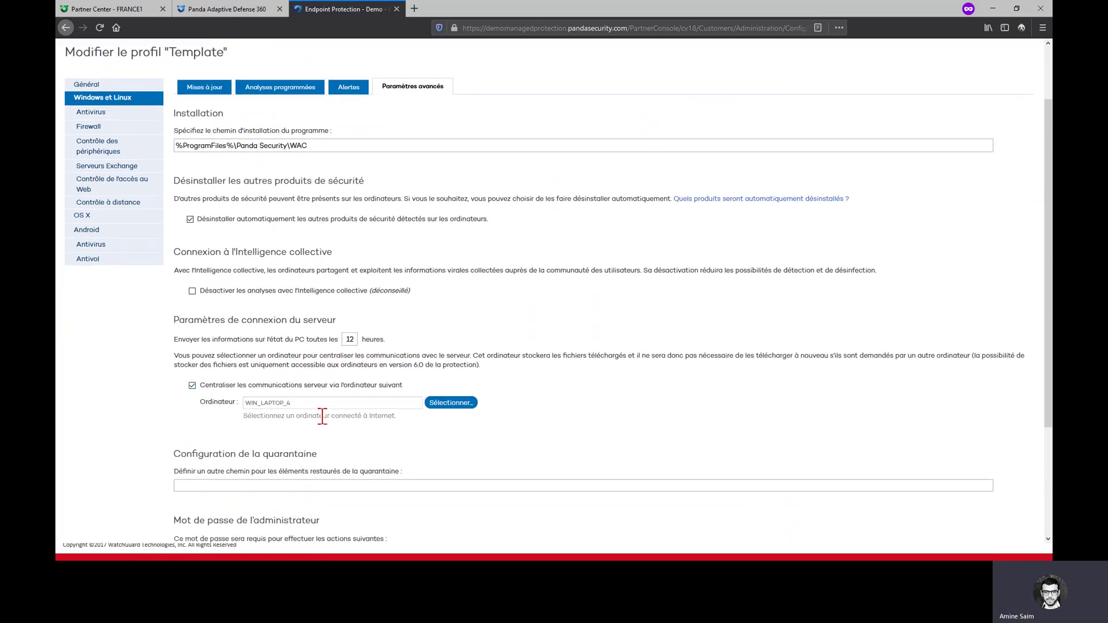
left_click_drag(199, 355, 362, 367)
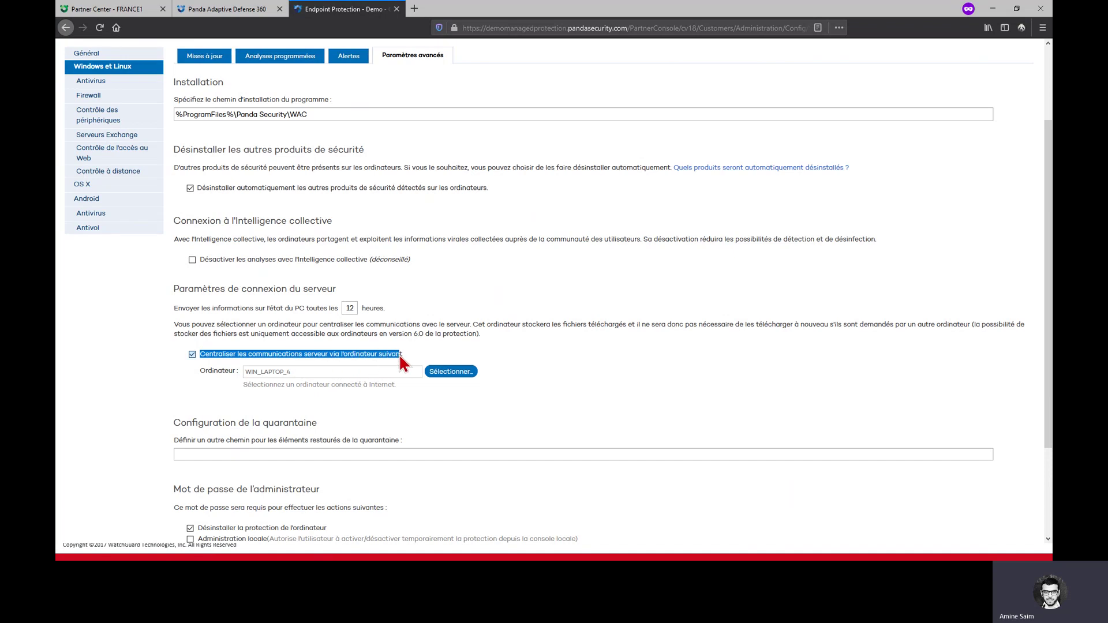
left_click(224, 352)
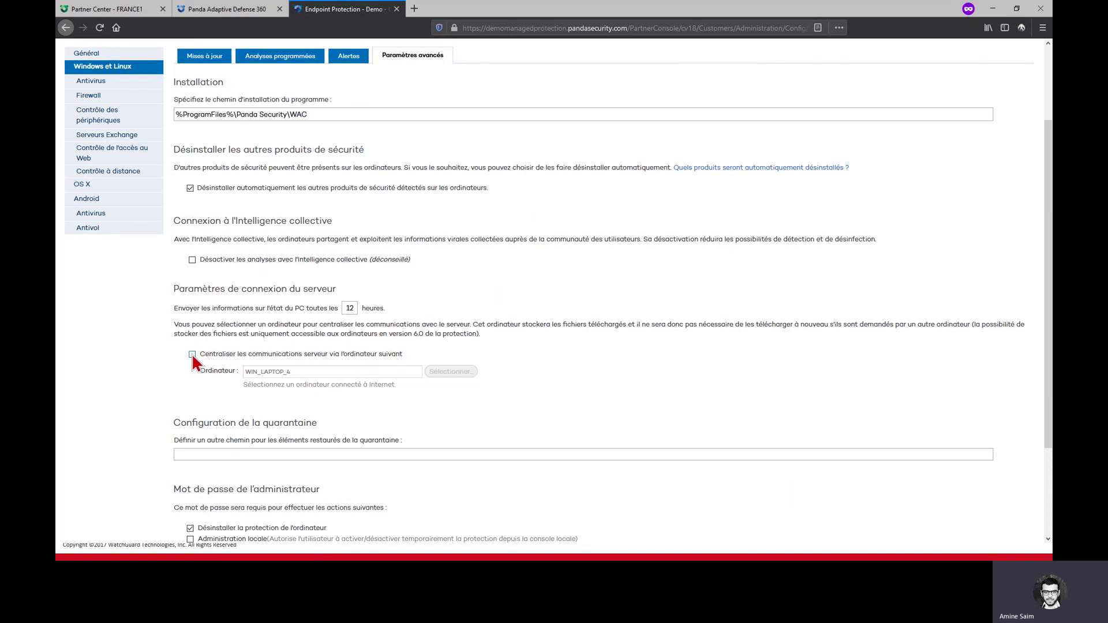
scroll(465, 398, "down", 3)
left_click(968, 504)
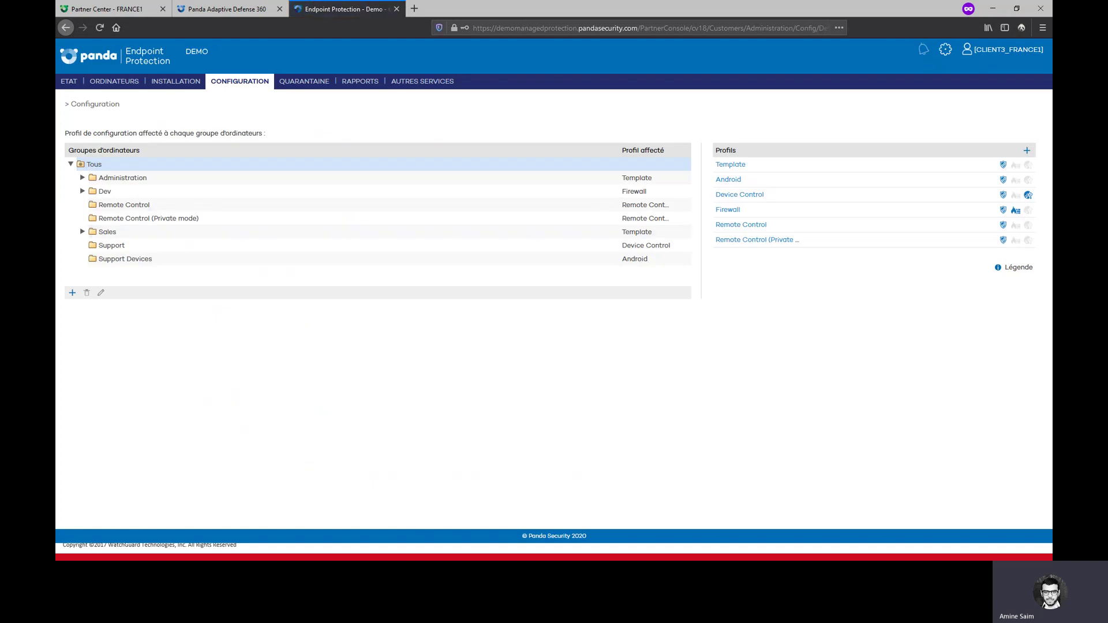
key("alt+Tab")
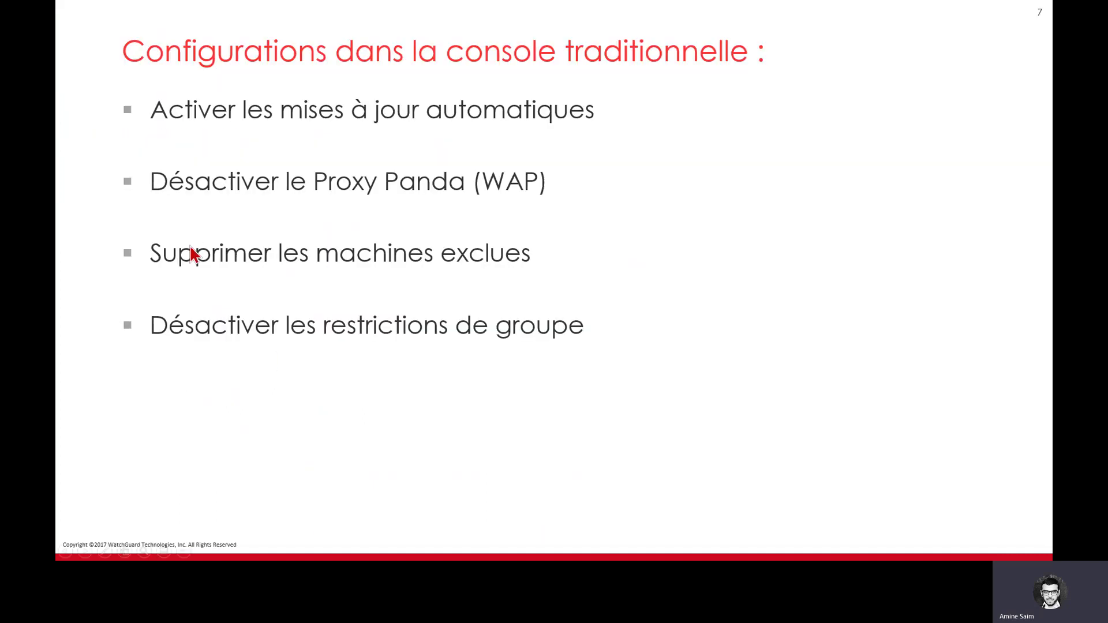
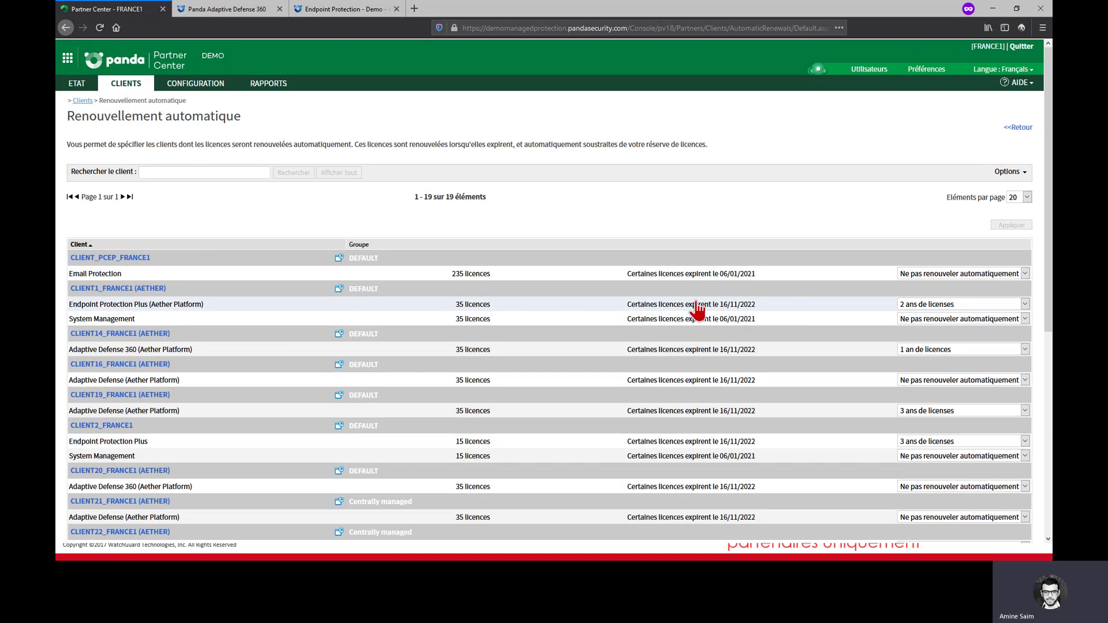
Choose "Ne pas renouveler automatiquement" for the Endpoint Protection Plus licences of CLIENT1 and CLIENT2 and the Adaptive Defense licences of CLIENT14 and CLIENT19.
left_click(923, 304)
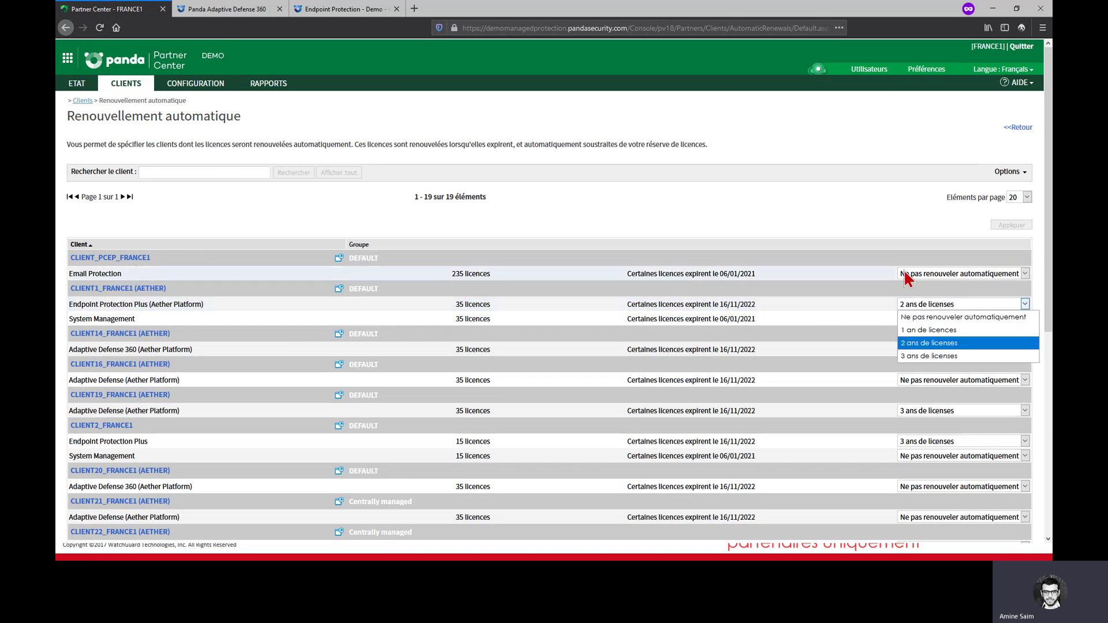
left_click(912, 319)
left_click(926, 350)
left_click(926, 363)
left_click(926, 412)
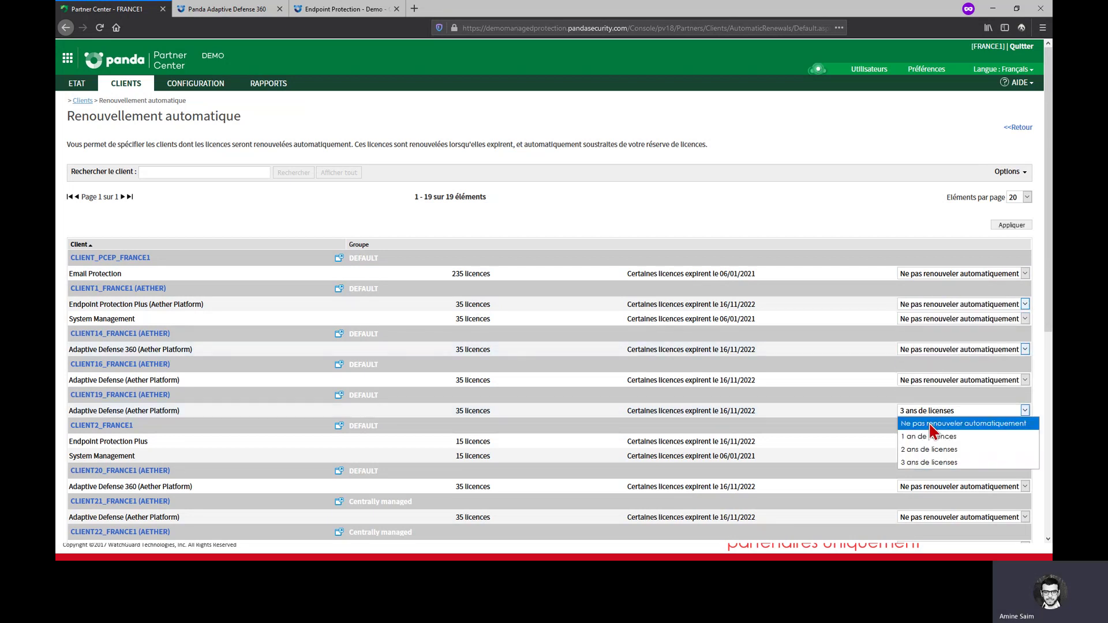
left_click(929, 424)
left_click(934, 442)
left_click(935, 454)
Check the renewal options of the remaining clients, and apply the automatic renewal changes.
scroll(935, 454, "down", 5)
scroll(935, 456, "down", 1)
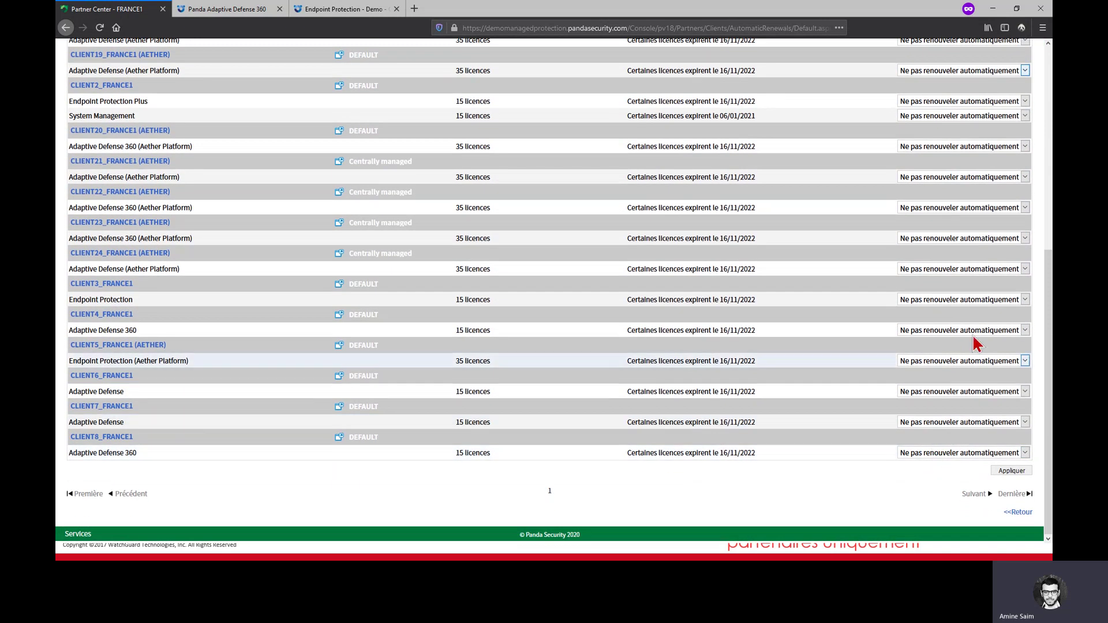
scroll(932, 231, "up", 2)
scroll(929, 239, "up", 5)
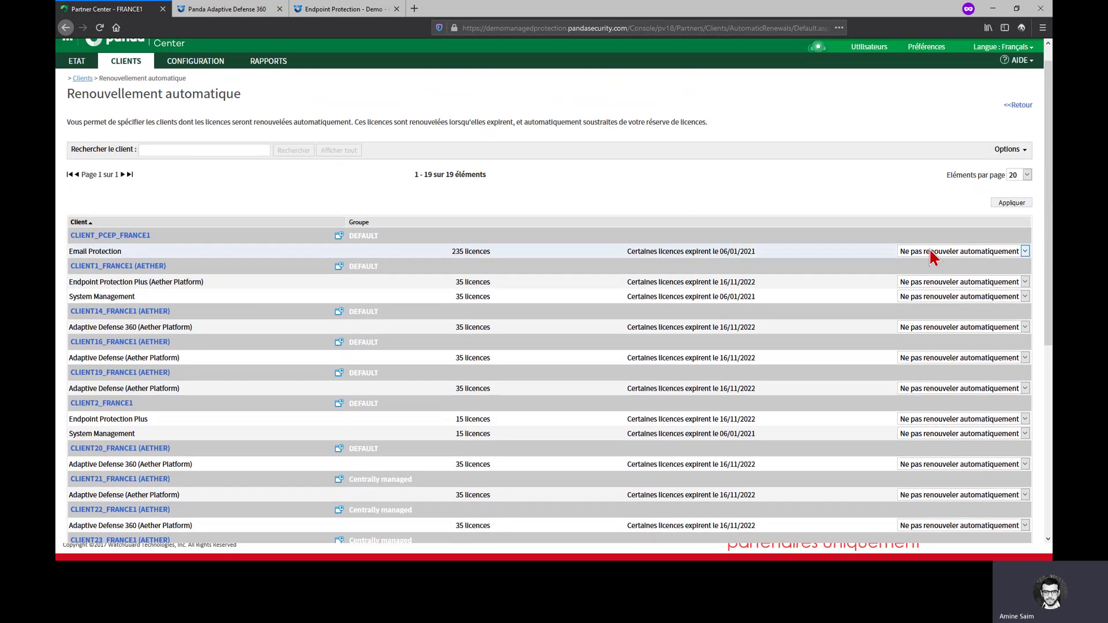
left_click(1012, 205)
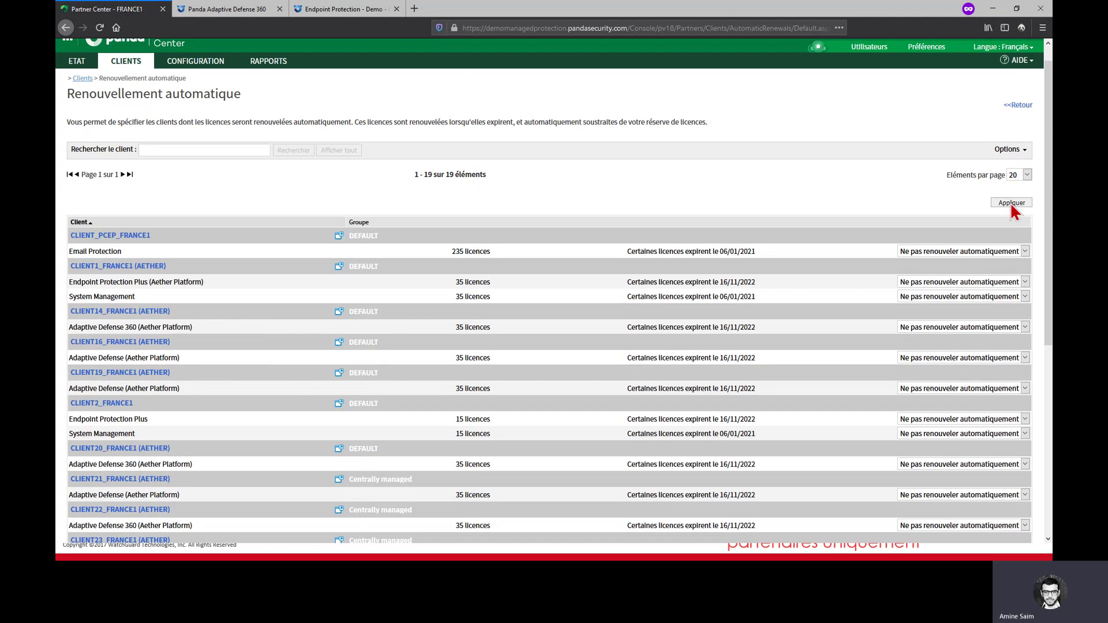
left_click(658, 310)
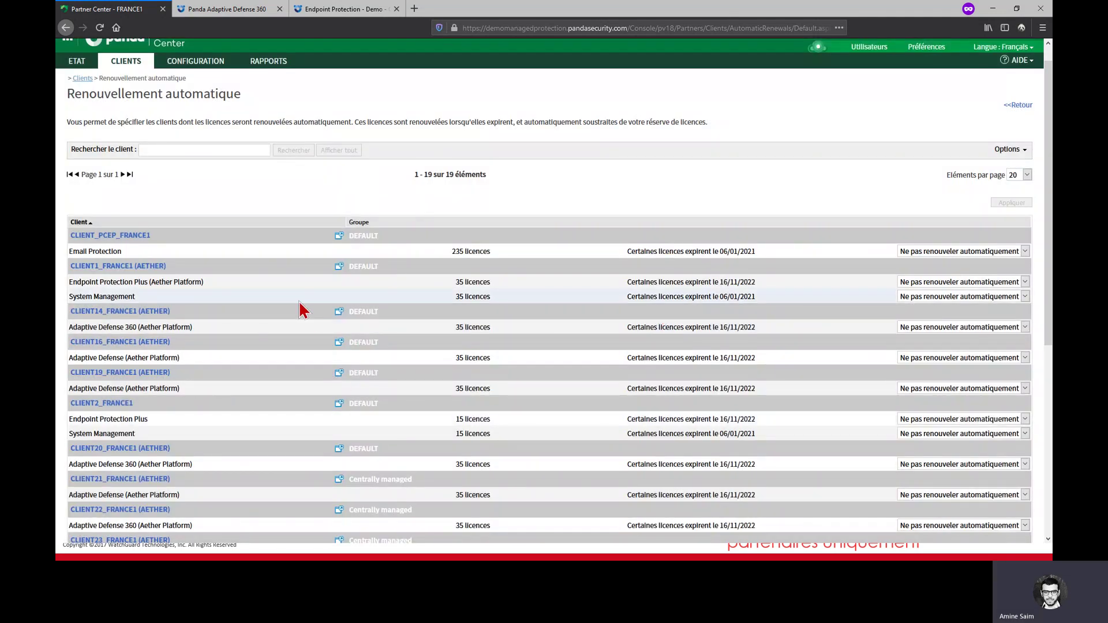
Set automatic licence assignment to "Ne pas affecter automatiquement" for CLIENT2_FRANCE1 and CLIENT3_FRANCE1, apply it, and return to the presentation.
left_click(123, 68)
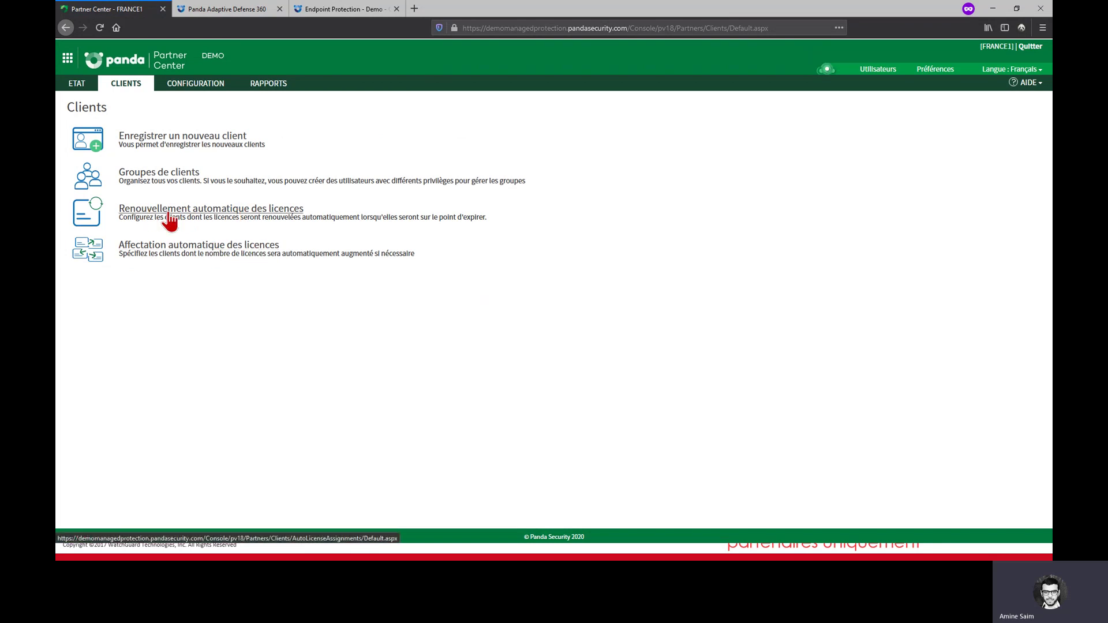
left_click(203, 250)
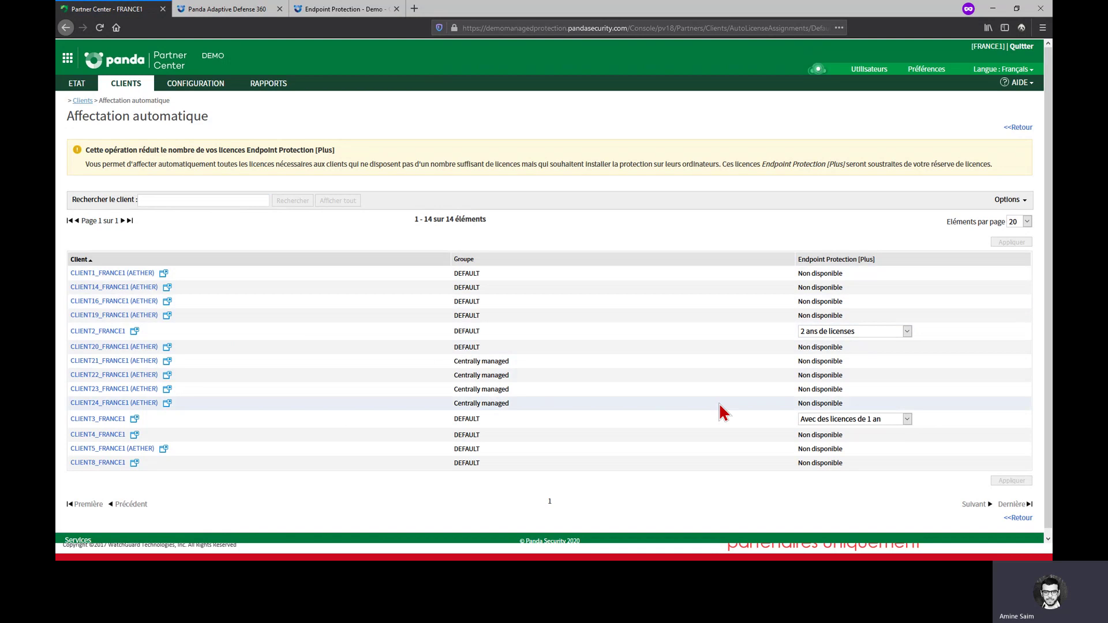
left_click(870, 333)
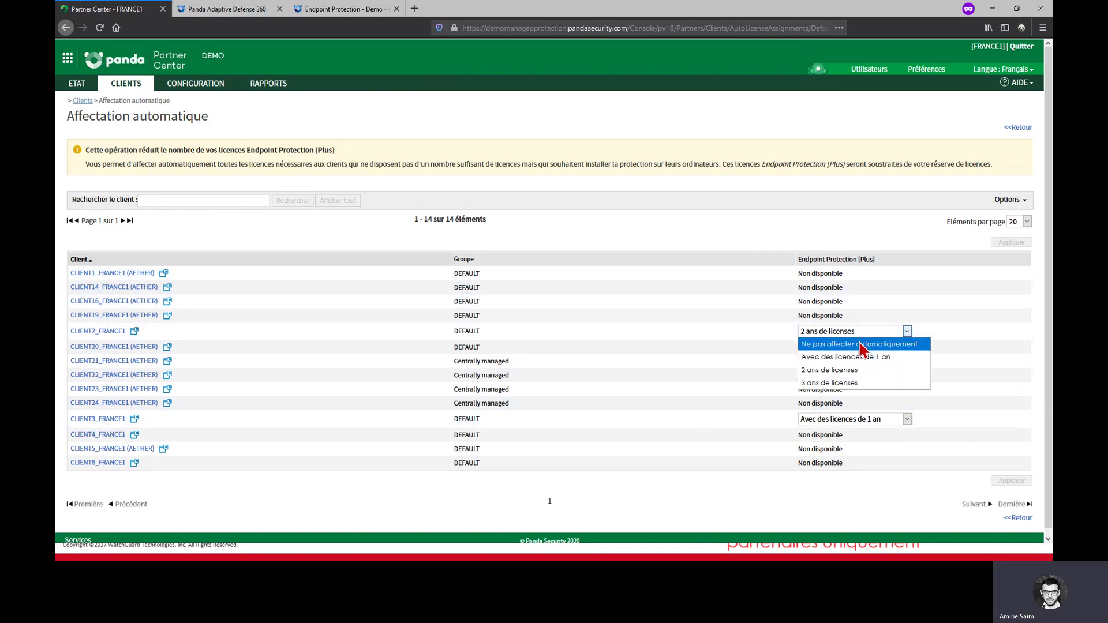
left_click(837, 344)
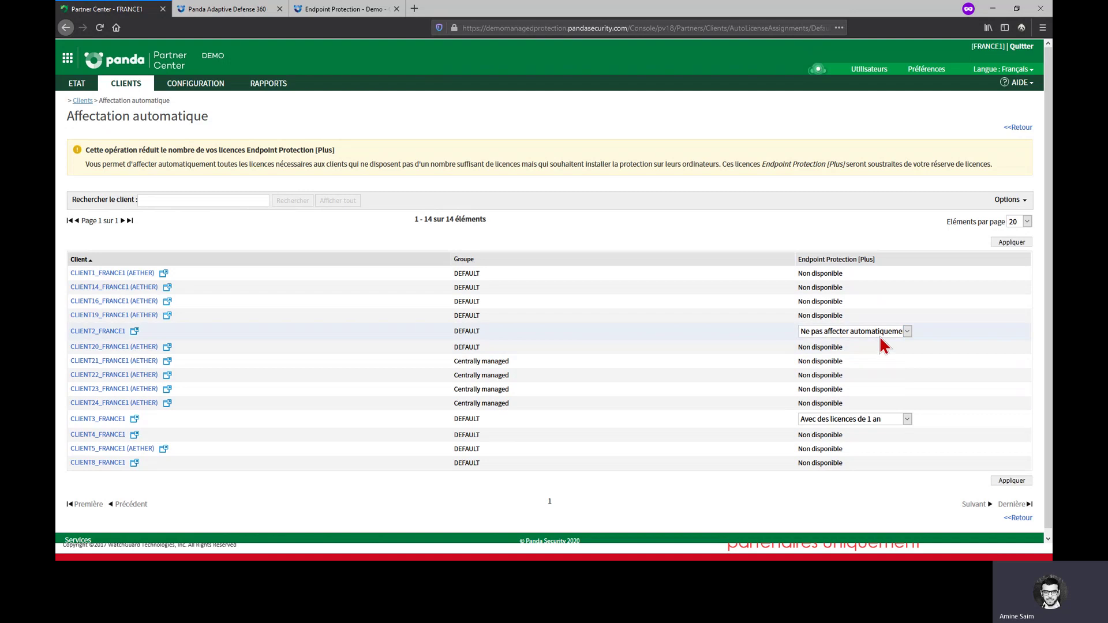
left_click(867, 419)
left_click(858, 435)
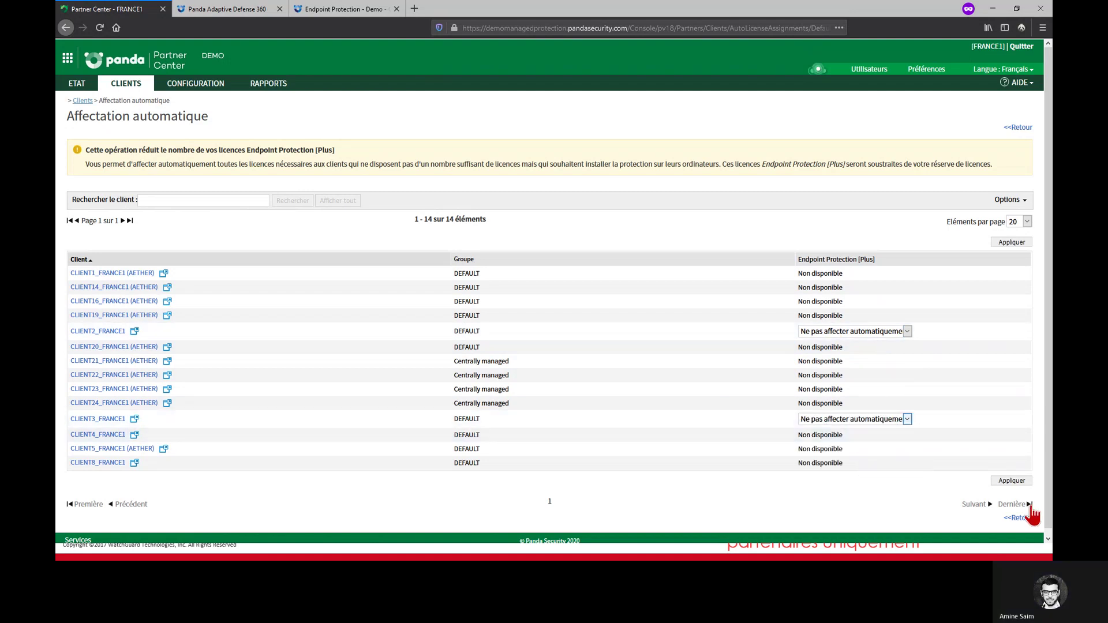
left_click(1014, 483)
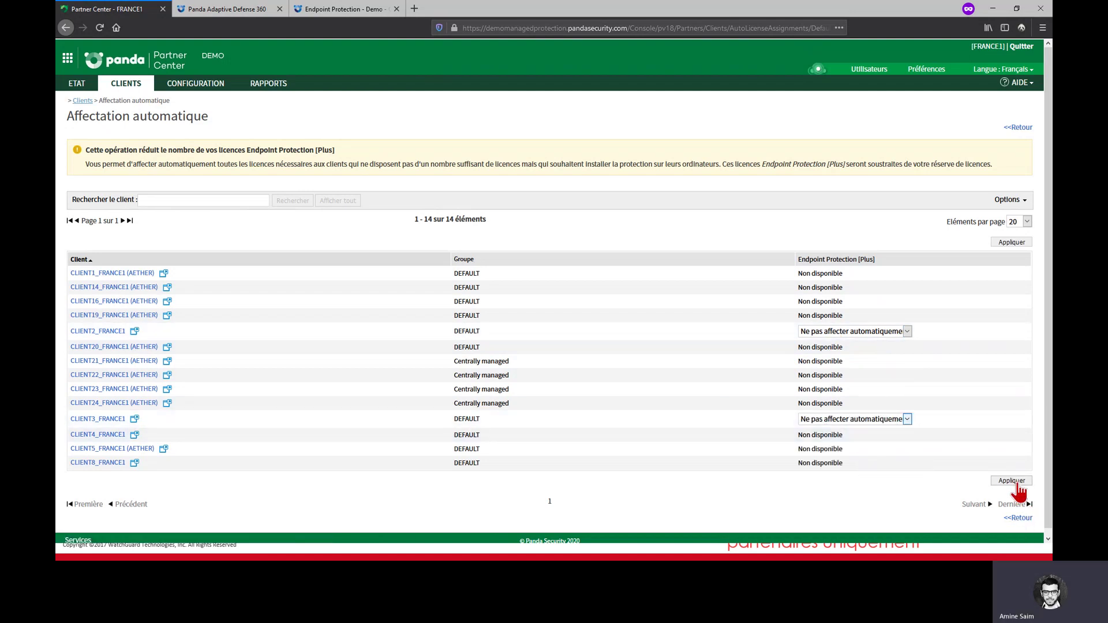
left_click(656, 310)
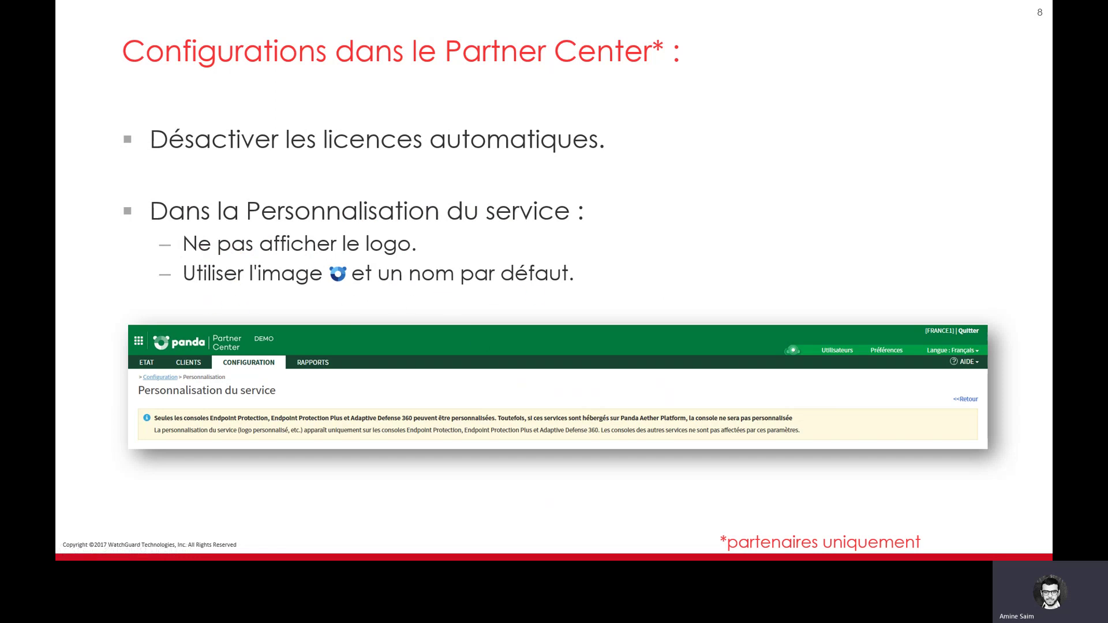
Apply "Ne pas afficher le logo" and the default image and name in Partner Center's service customisation, and continue to the presentation's Linux, Mac et Android slide.
key("alt+Tab")
left_click(184, 86)
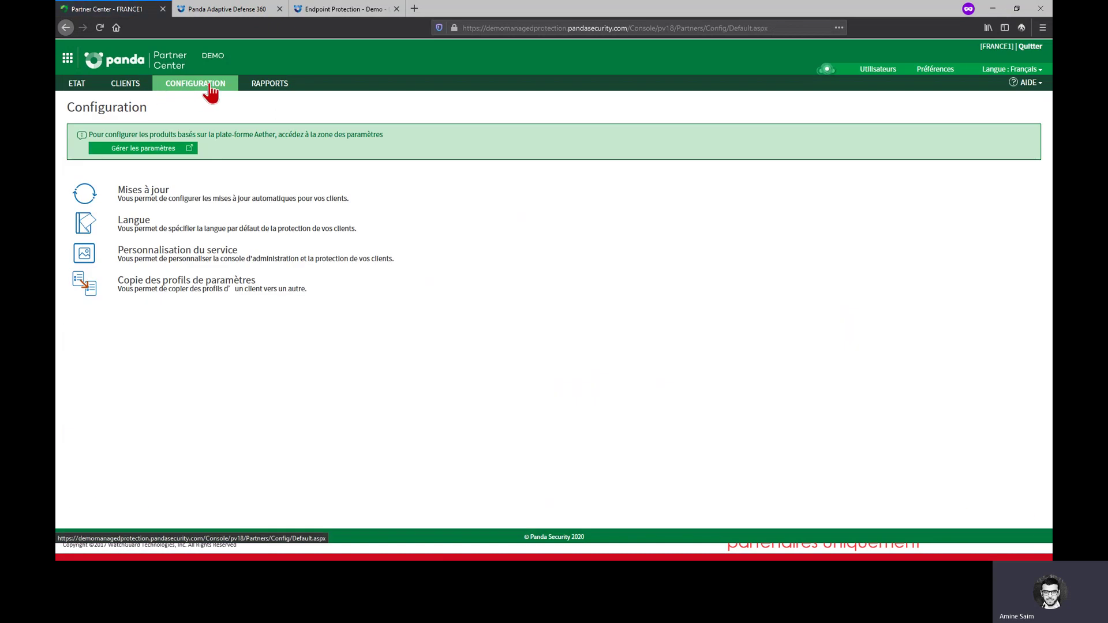
left_click(159, 254)
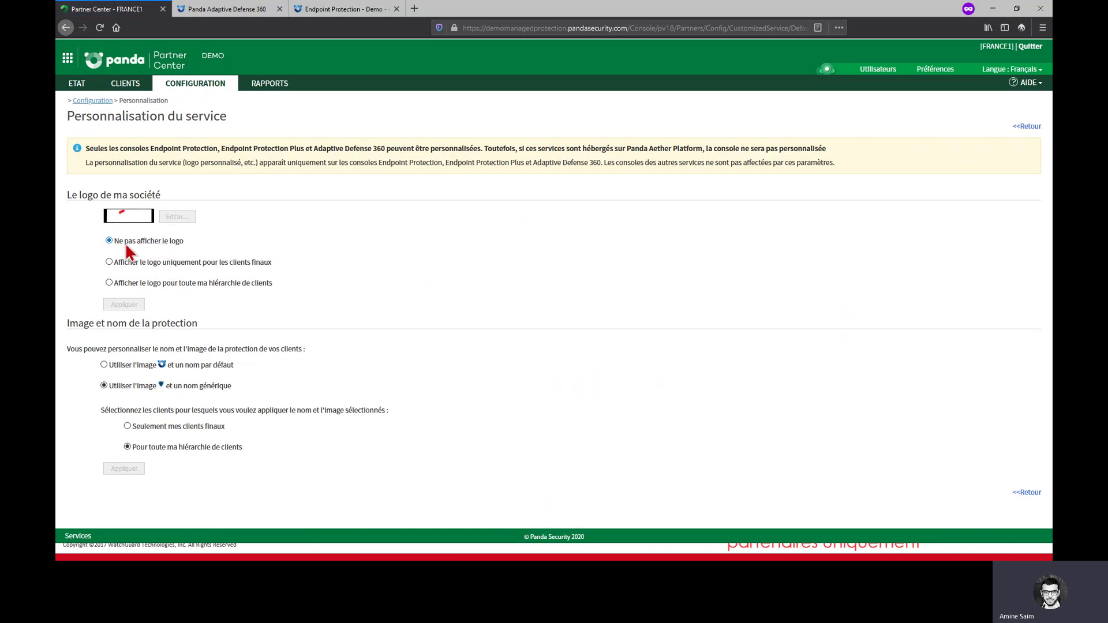
left_click(104, 365)
left_click(130, 264)
left_click(139, 243)
left_click(131, 470)
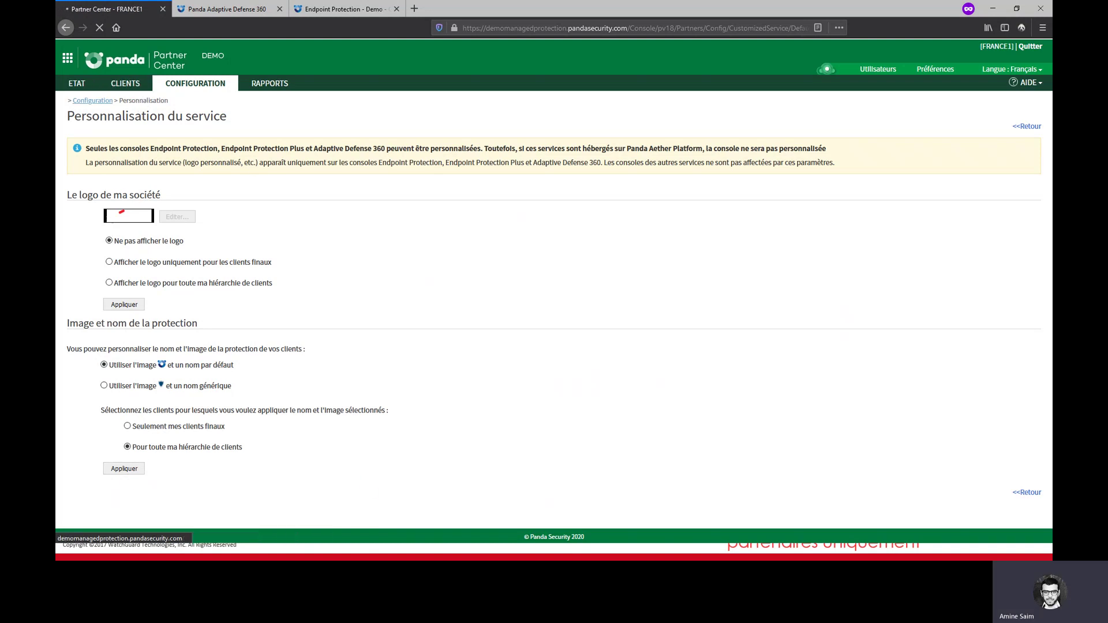
key("alt+Tab")
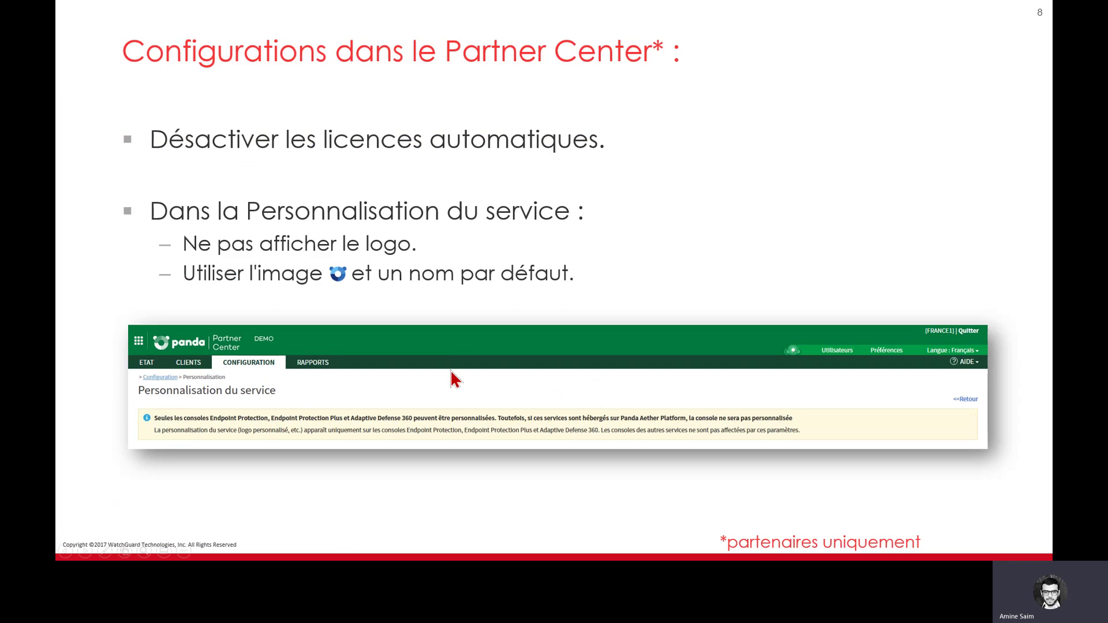
key("Right")
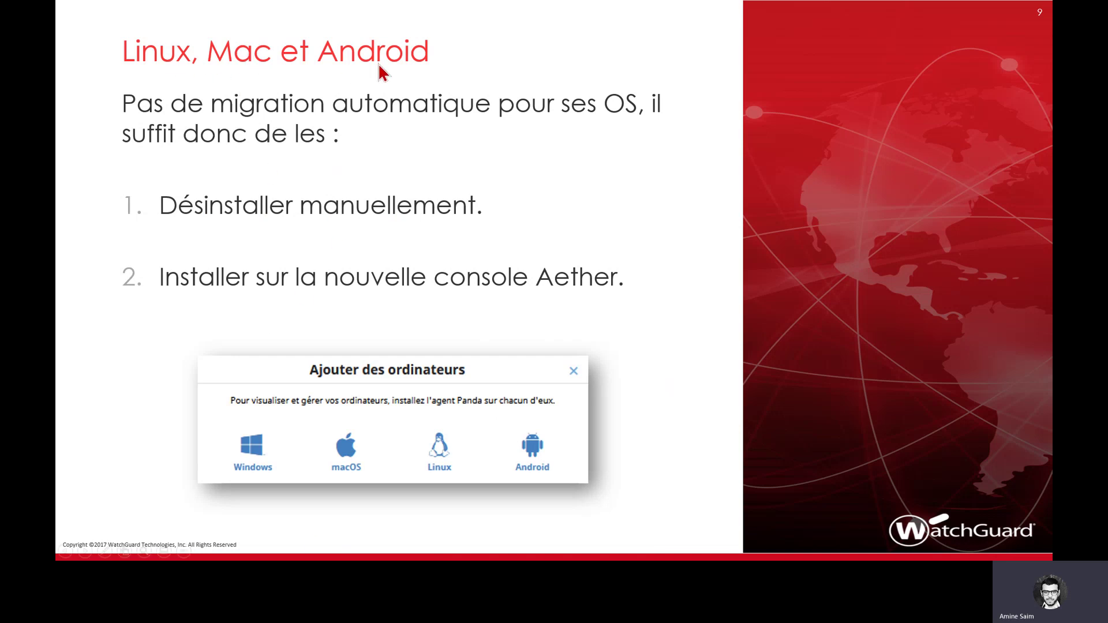
Switch to the Endpoint Protection console and open the Template profile's advanced Windows and Linux settings at the administrator password section.
key("alt+Tab")
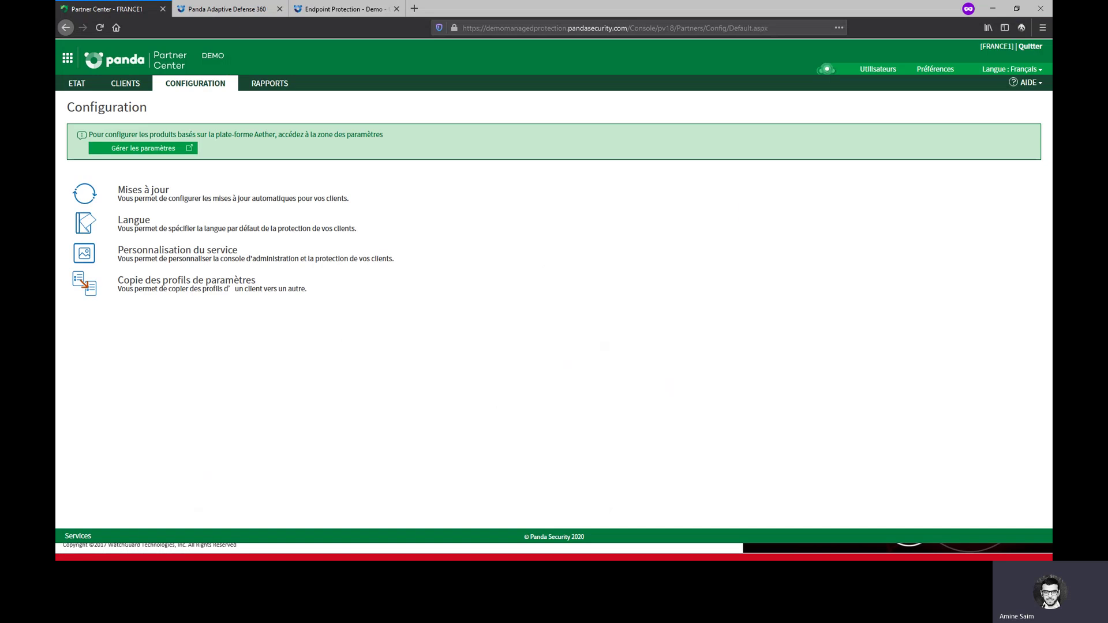
left_click(332, 12)
left_click(255, 85)
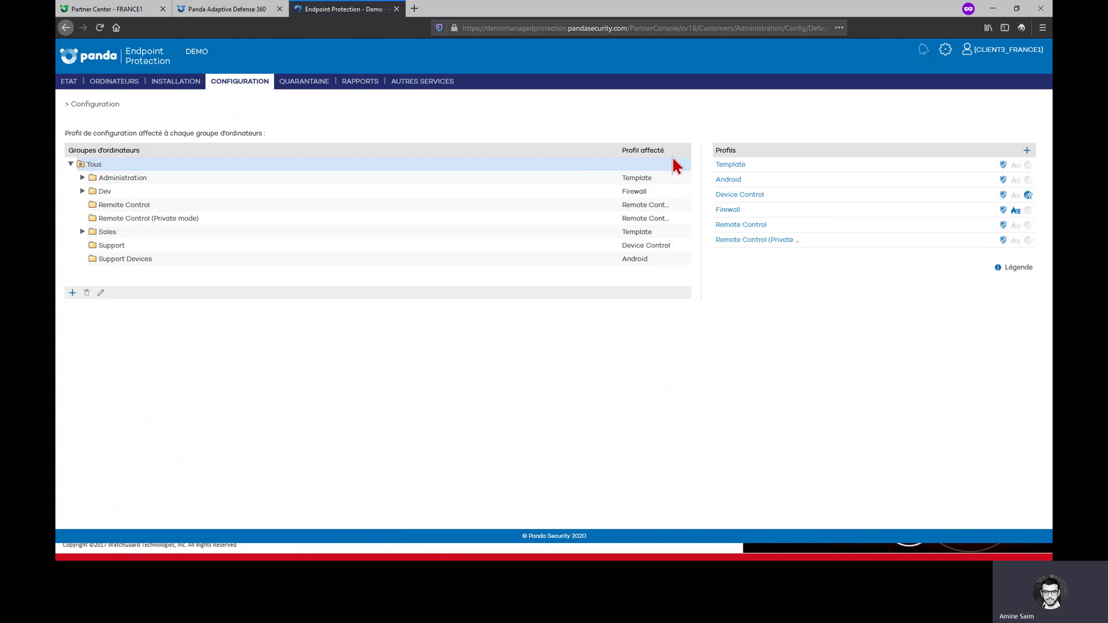
left_click(732, 165)
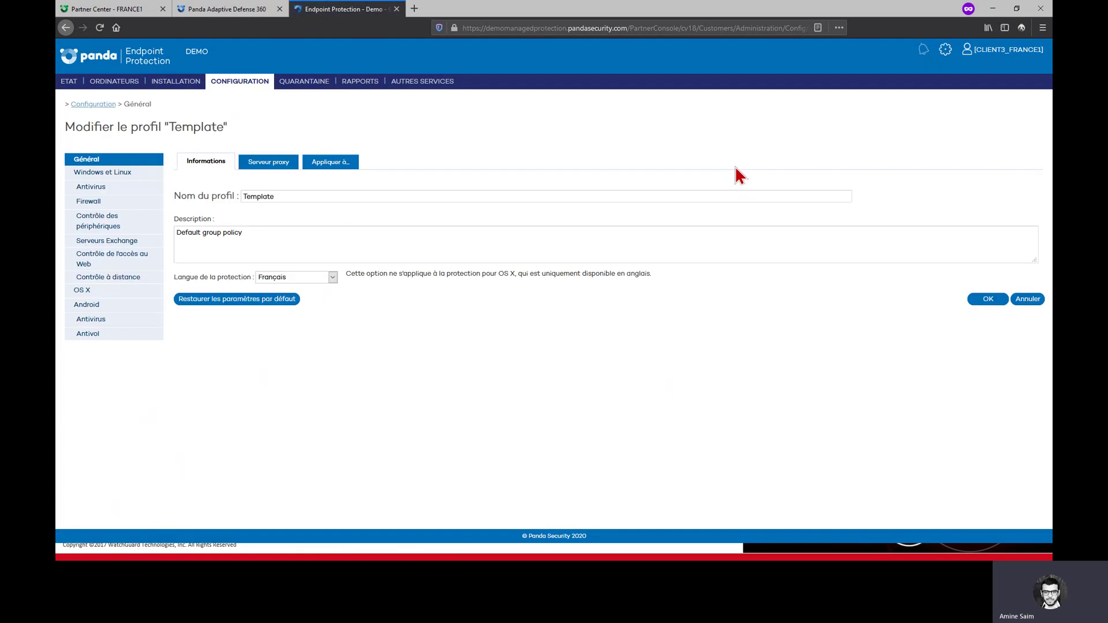
left_click(128, 173)
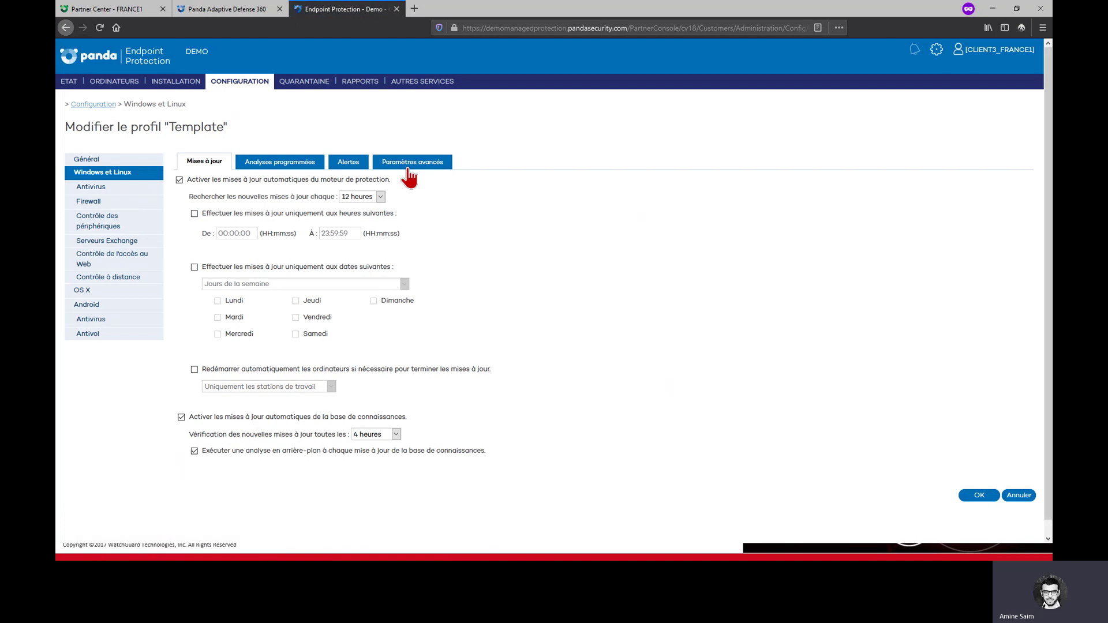
left_click(419, 167)
scroll(279, 359, "down", 5)
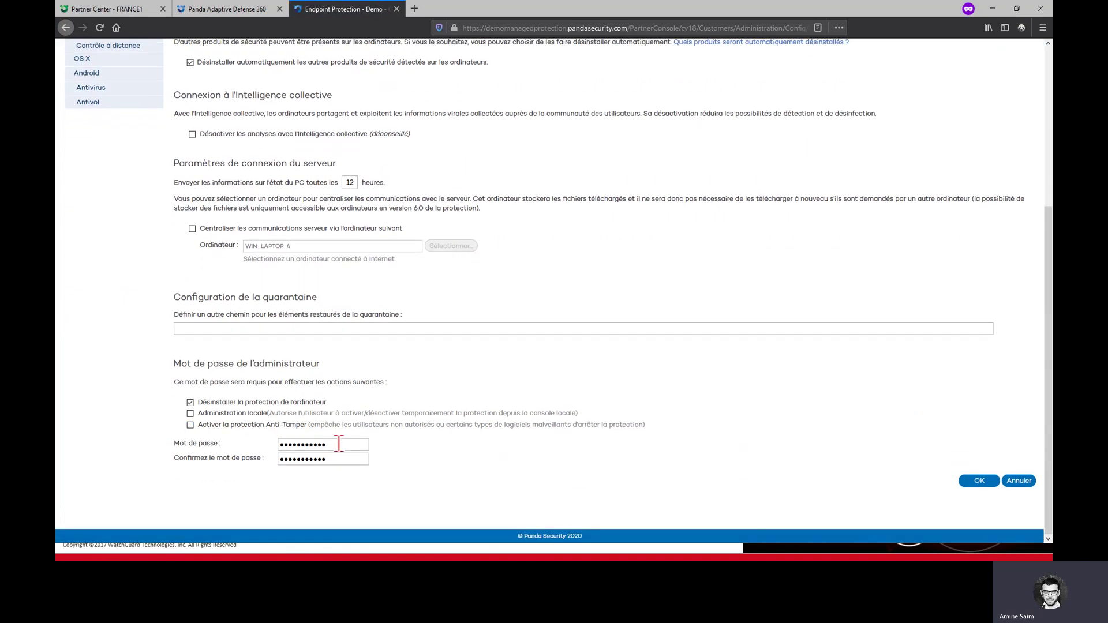
Re-enter the administrator password in its field, stop requiring it for uninstalling the computer protection, and return to the presentation.
key("ctrl+a")
key("BackSpace")
left_click(338, 444)
key("ctrl+v")
left_click_drag(216, 406, 258, 406)
left_click(259, 405)
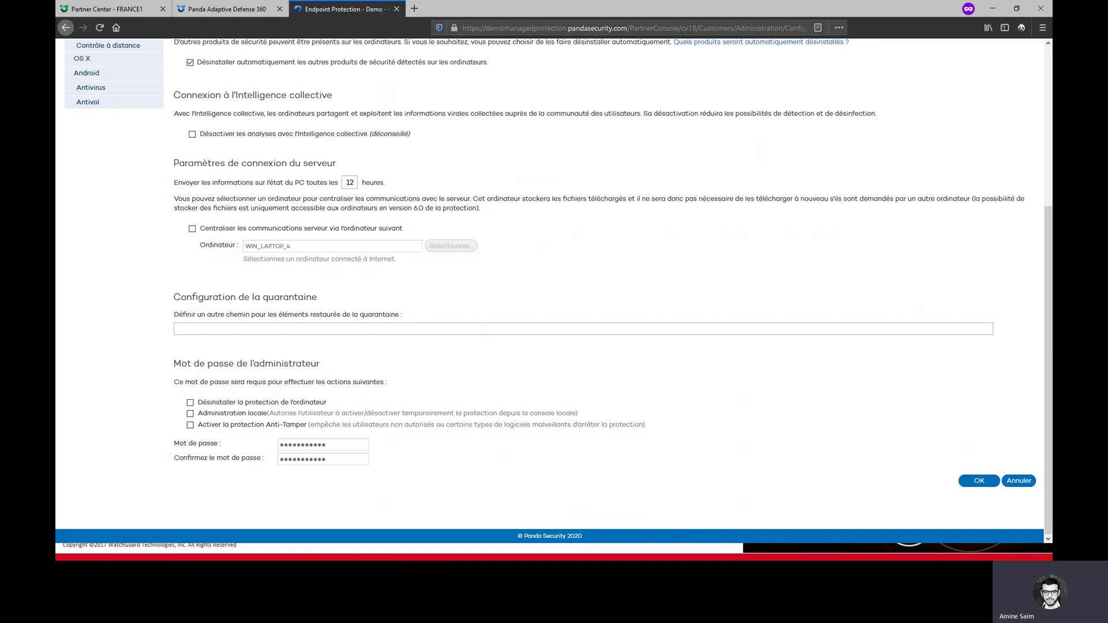
key("alt+Tab")
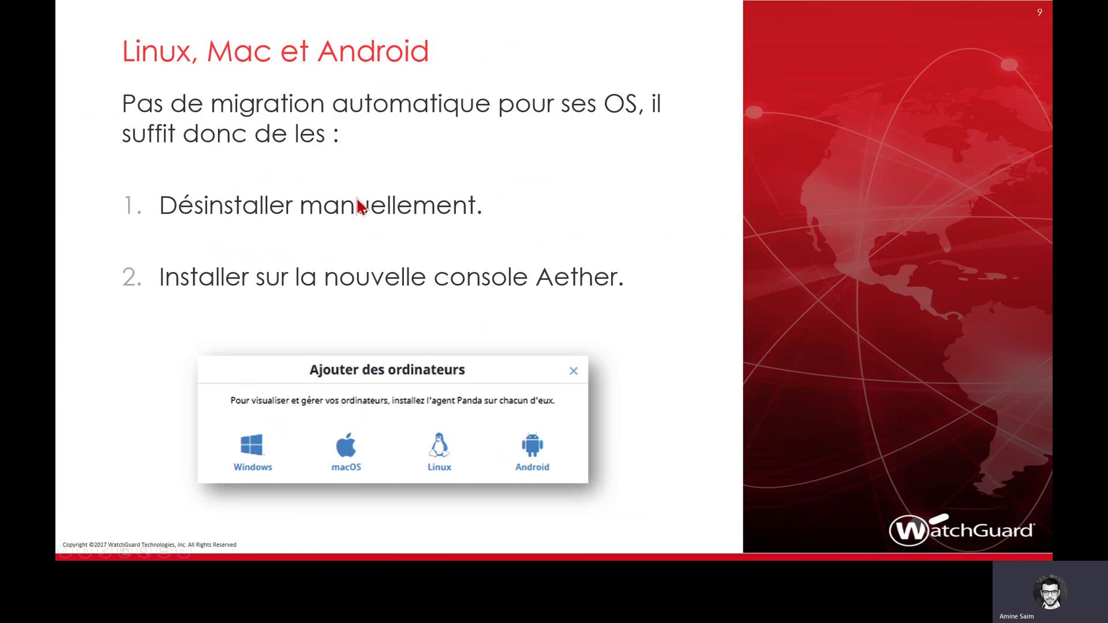